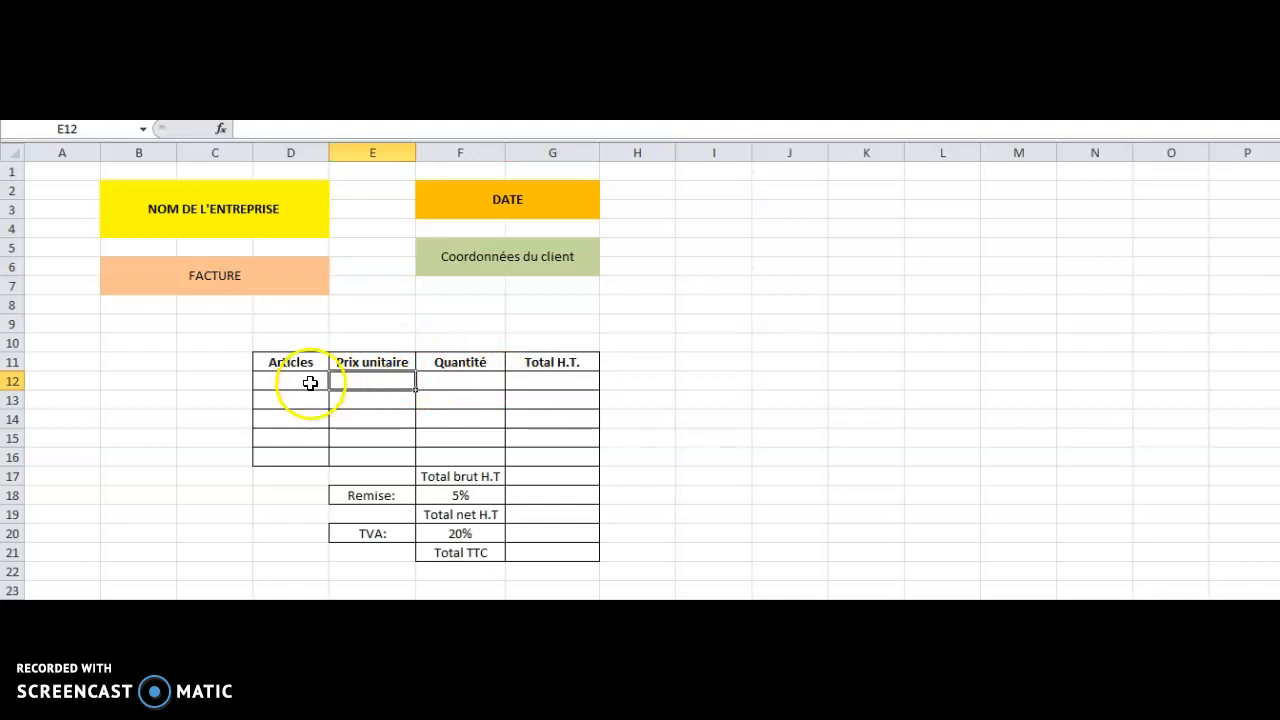
Enter the formula =E12*F12 in G12 to multiply the first article's unit price by its quantity.
left_click(350, 383)
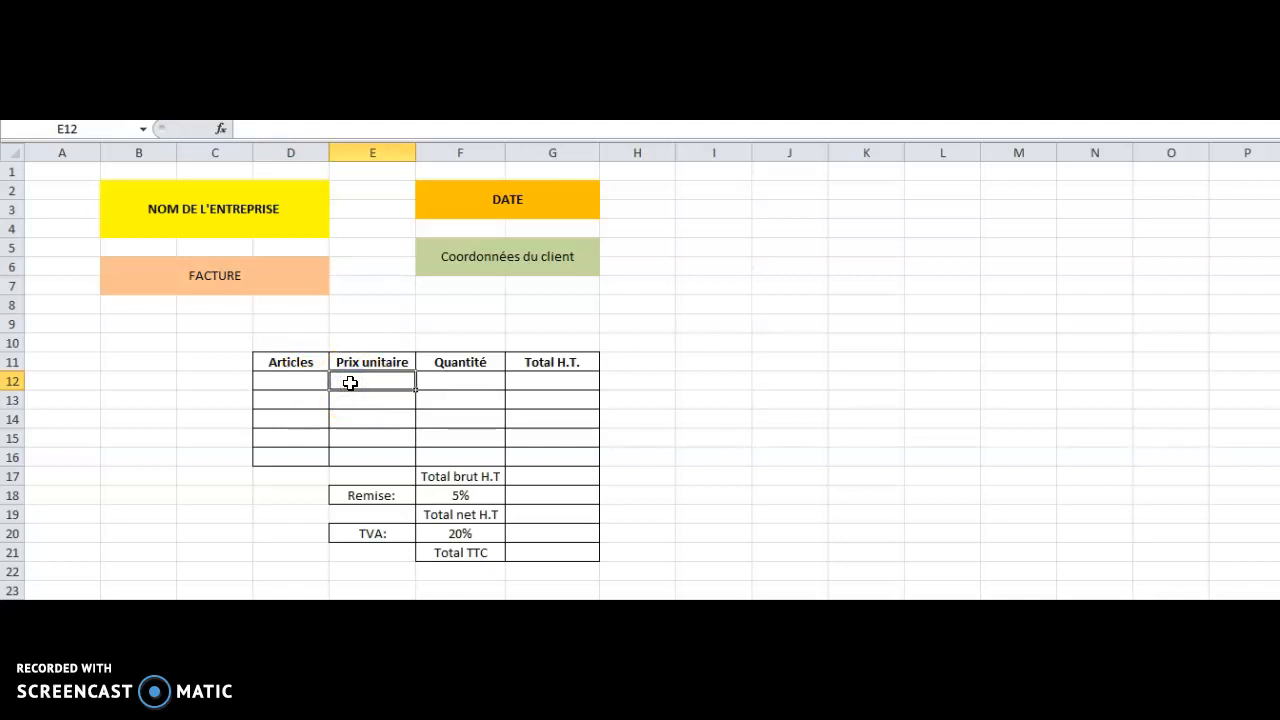
left_click(443, 381)
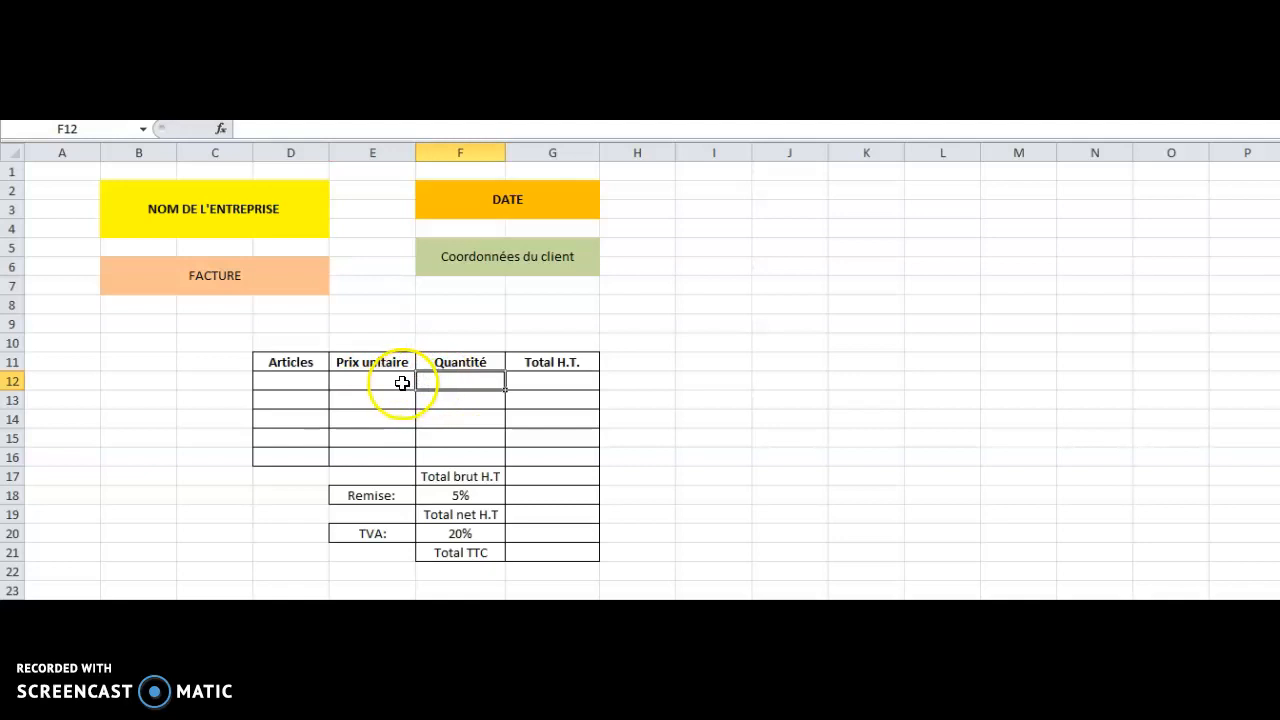
left_click(531, 379)
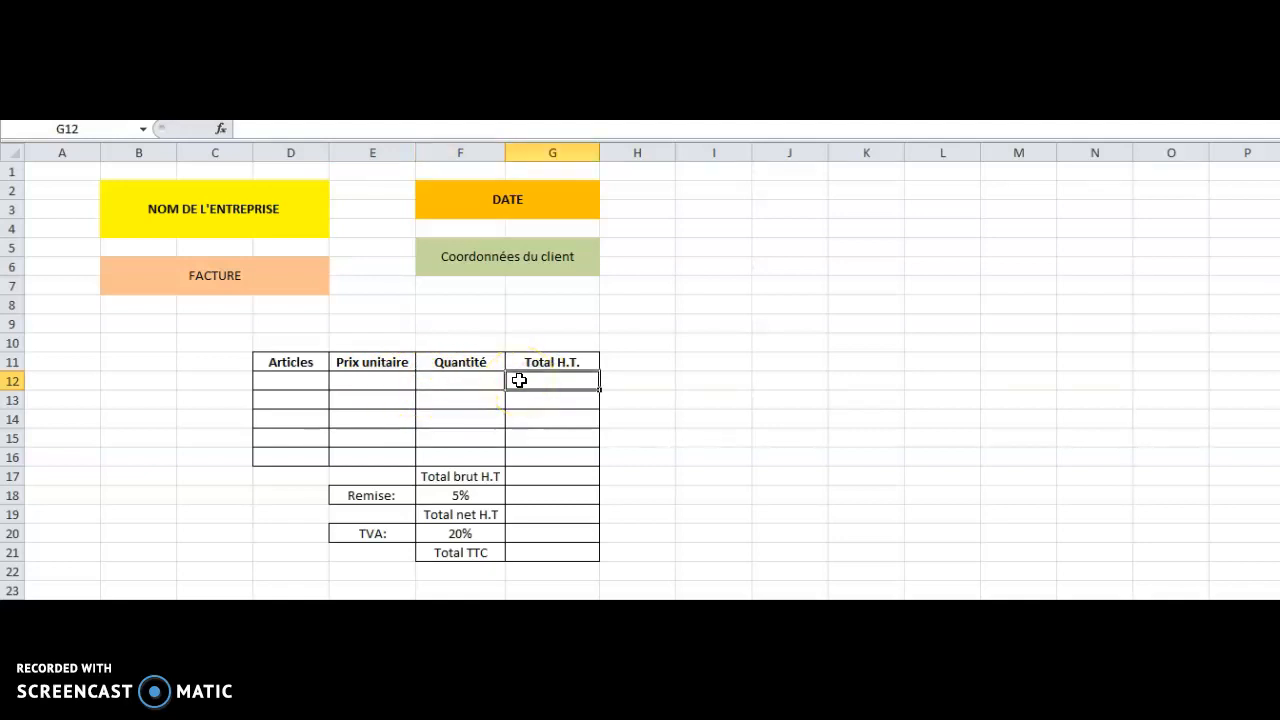
type("=")
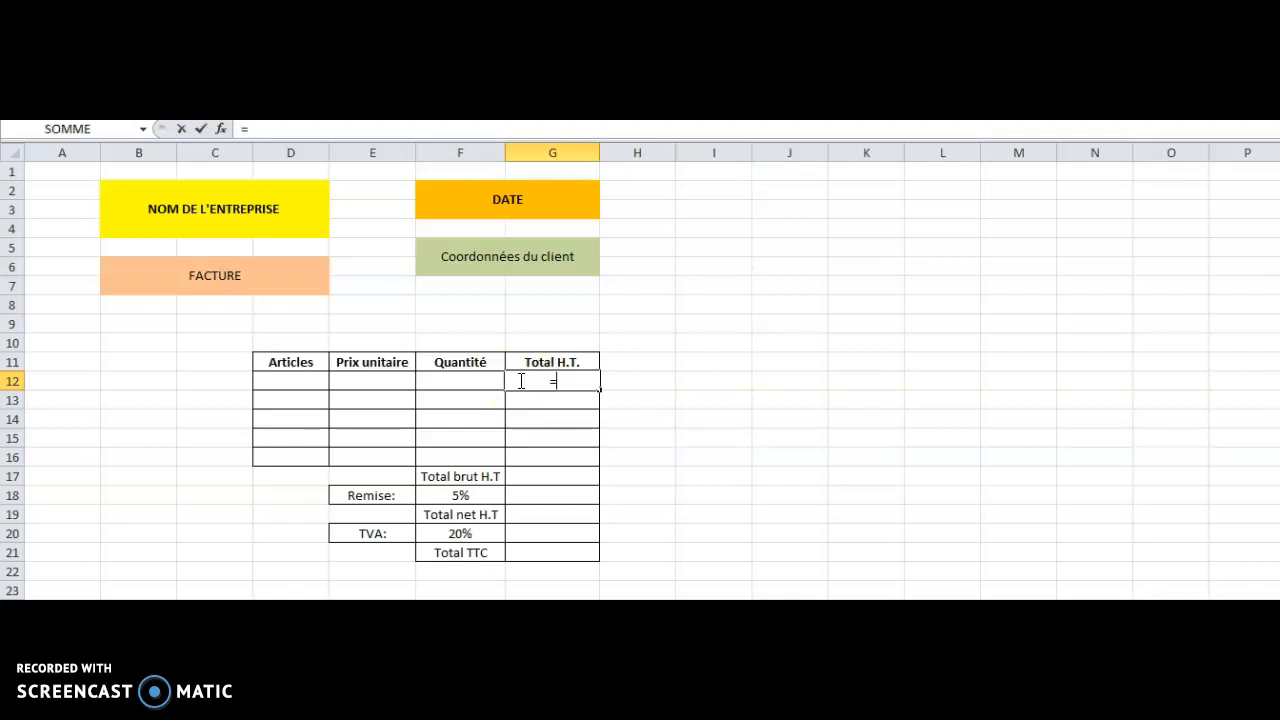
left_click(391, 378)
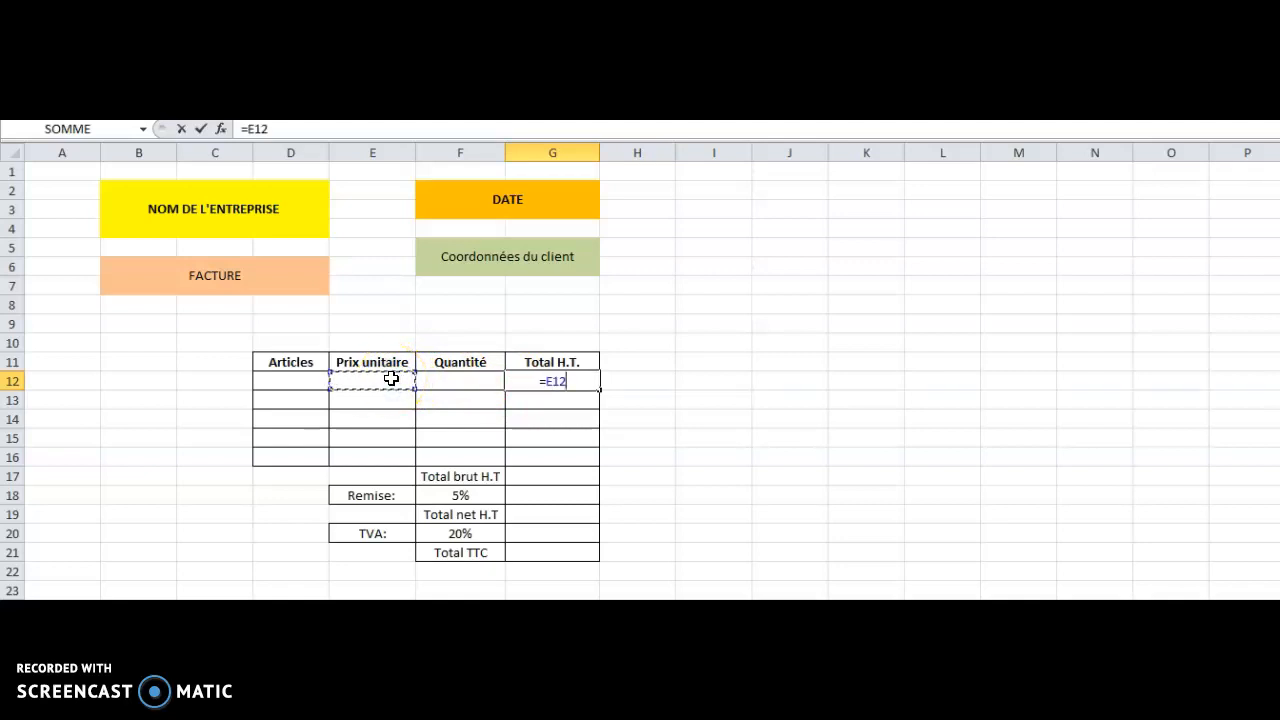
type("*")
left_click(430, 378)
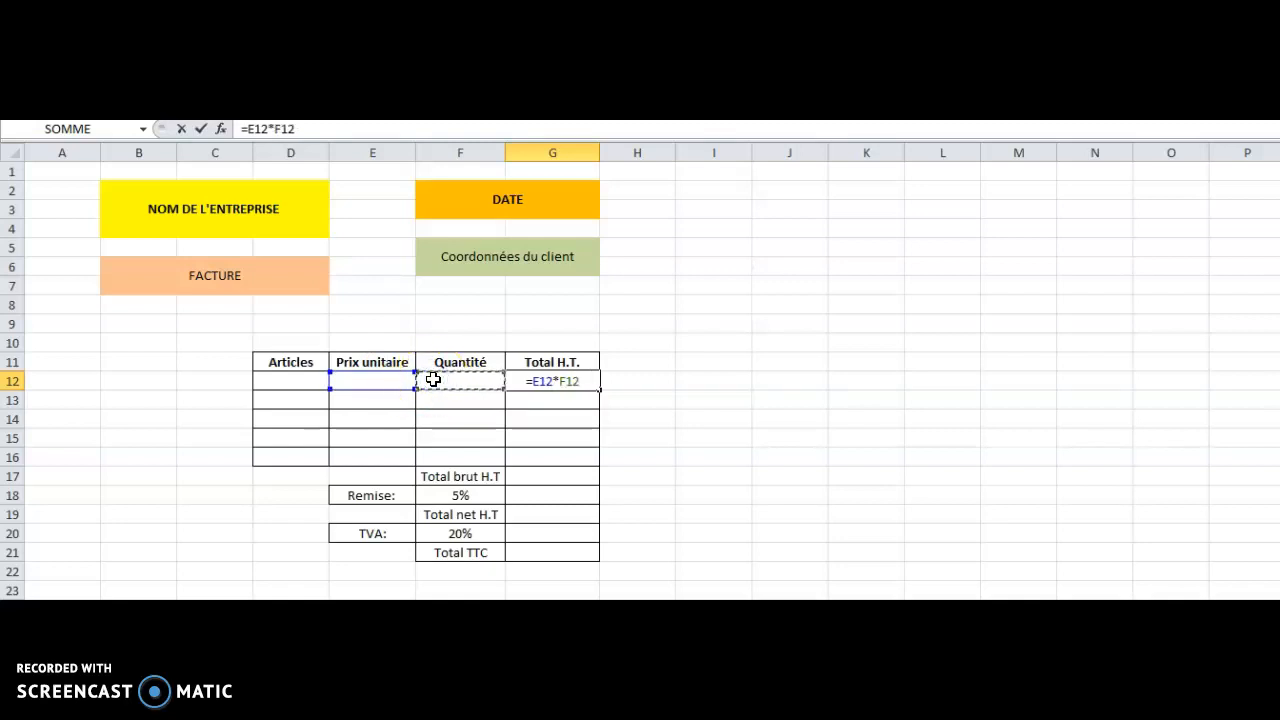
key("Return")
Copy the Total H.T. formula from G12 down through G16 and check the formulas in G12 and G13.
left_click(526, 383)
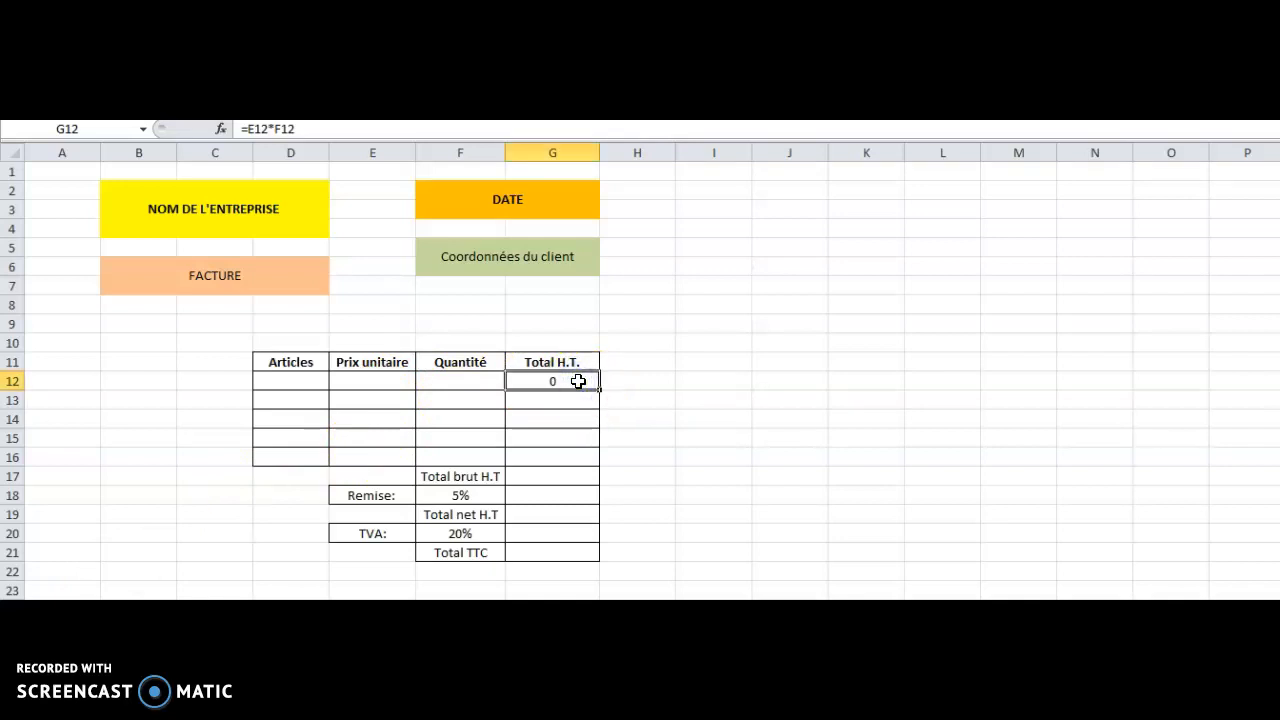
left_click(558, 454)
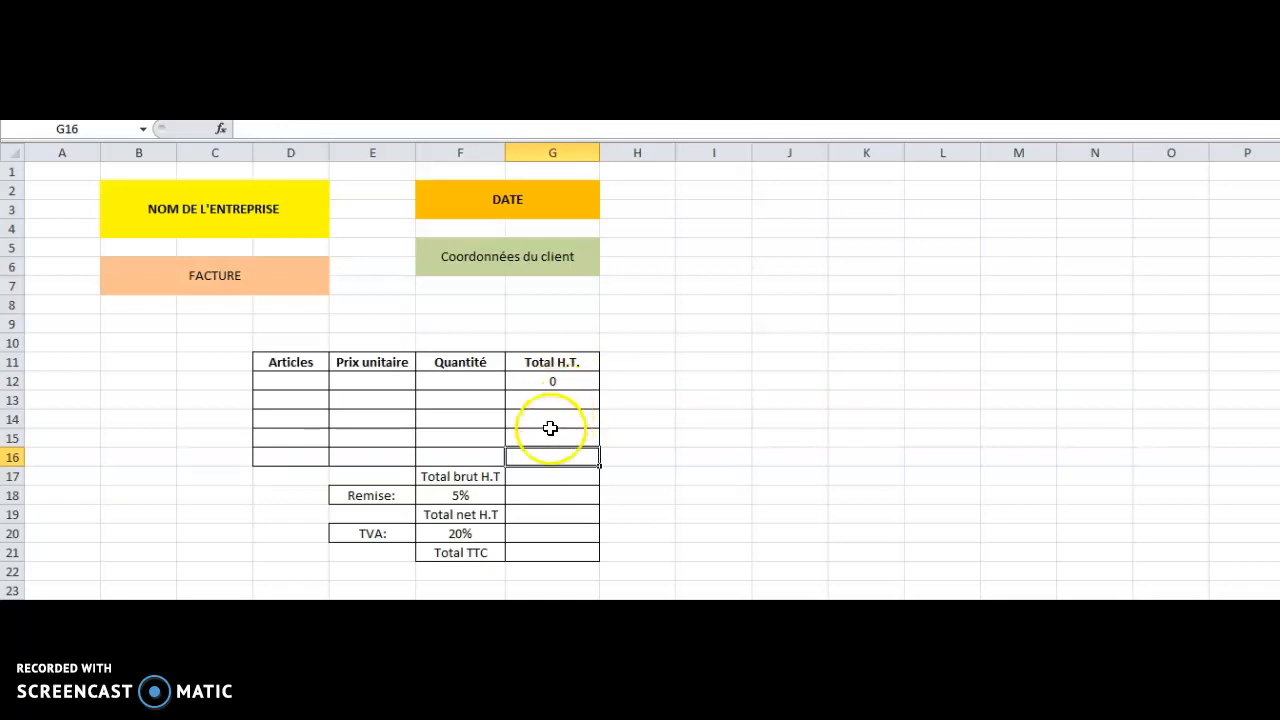
left_click(582, 379)
left_click_drag(599, 392, 593, 458)
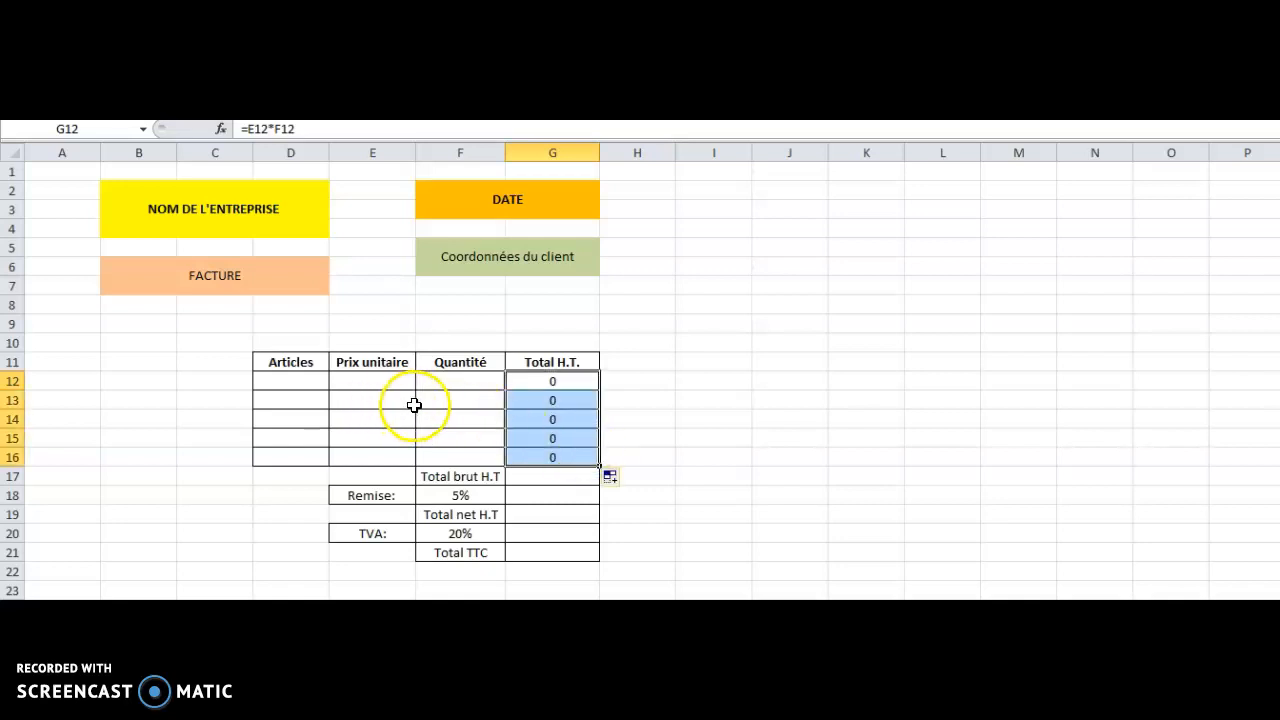
left_click(160, 610)
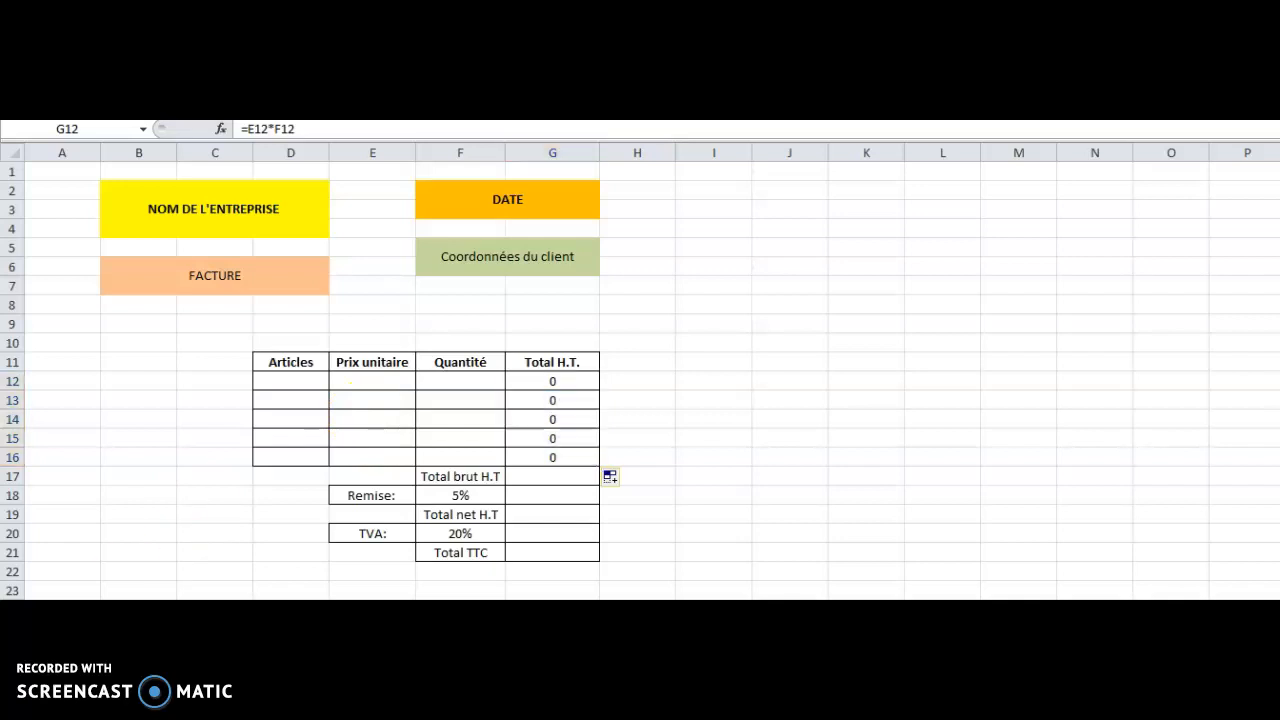
left_click(538, 379)
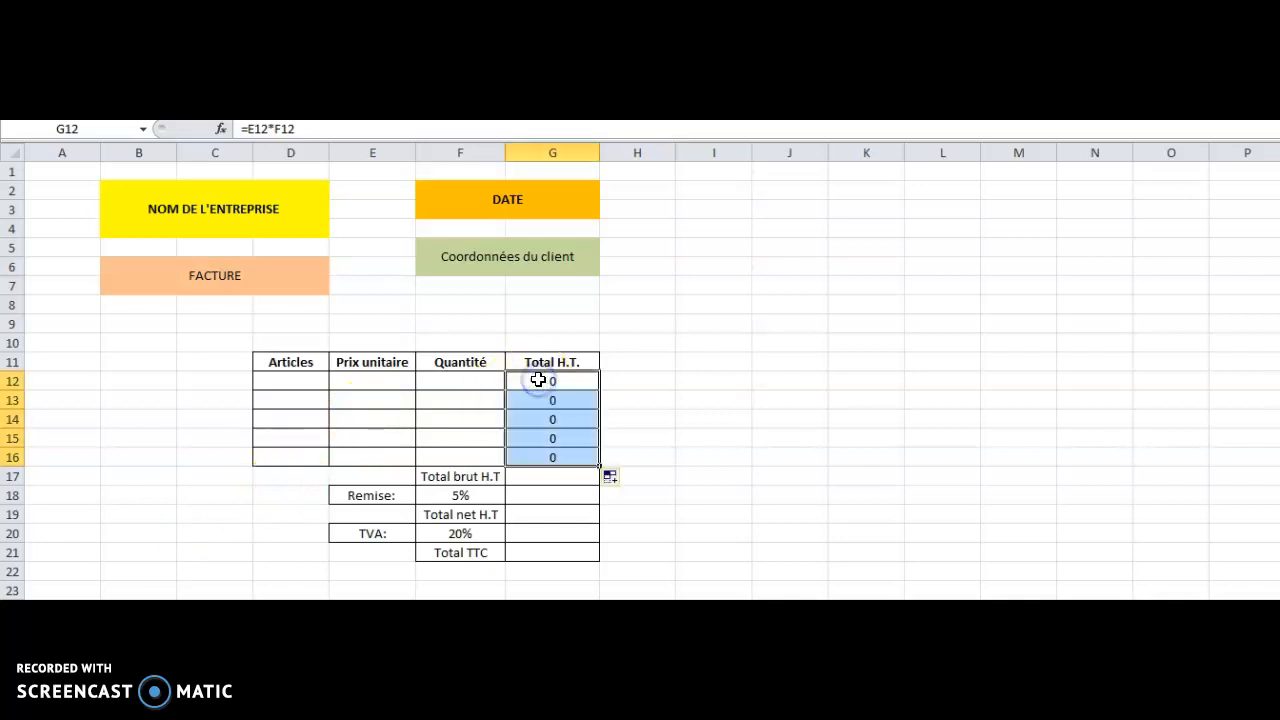
left_click(299, 382)
left_click(543, 380)
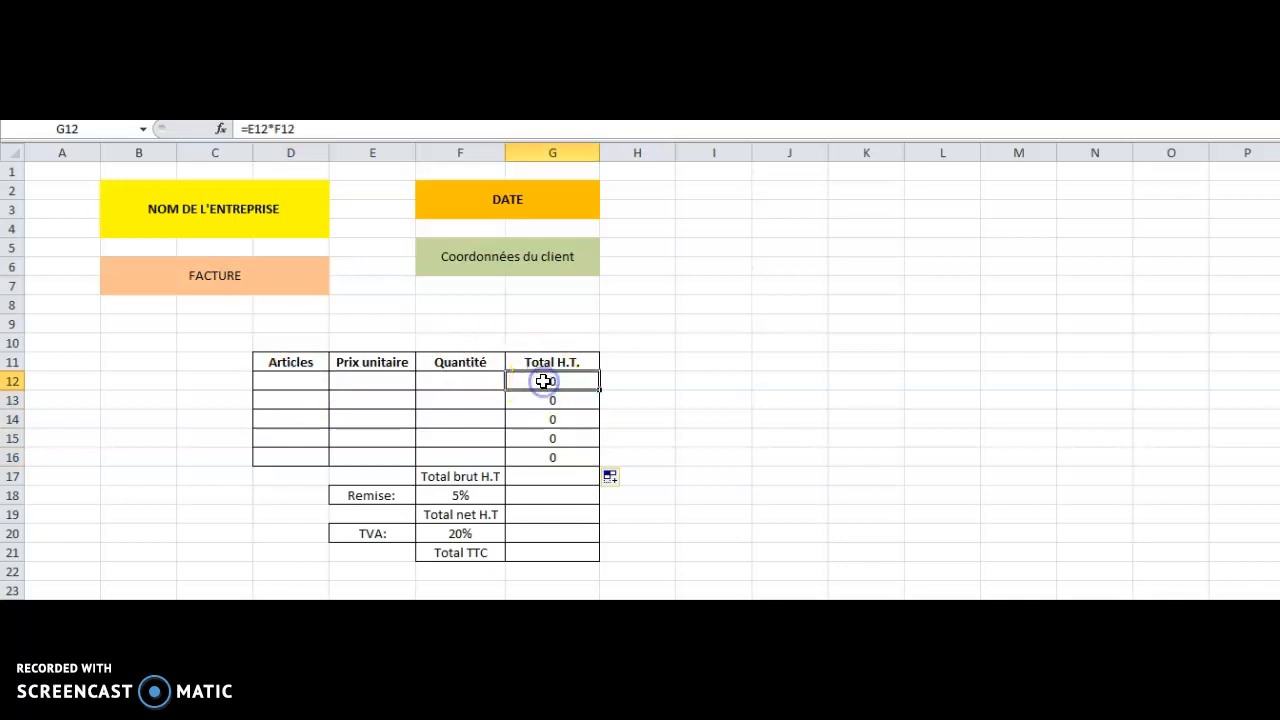
left_click(544, 397)
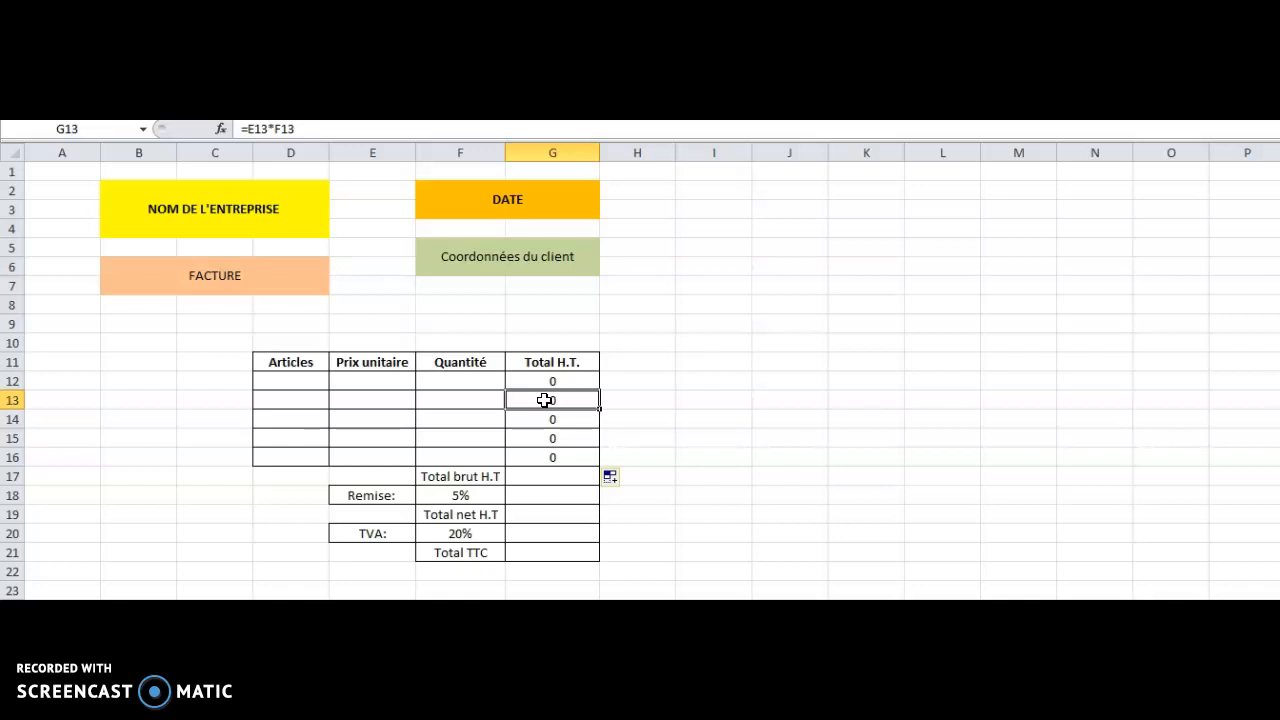
Enter =SOMME(G12:G16) in G17 to calculate the Total brut H.T, and review the formula.
left_click(531, 475)
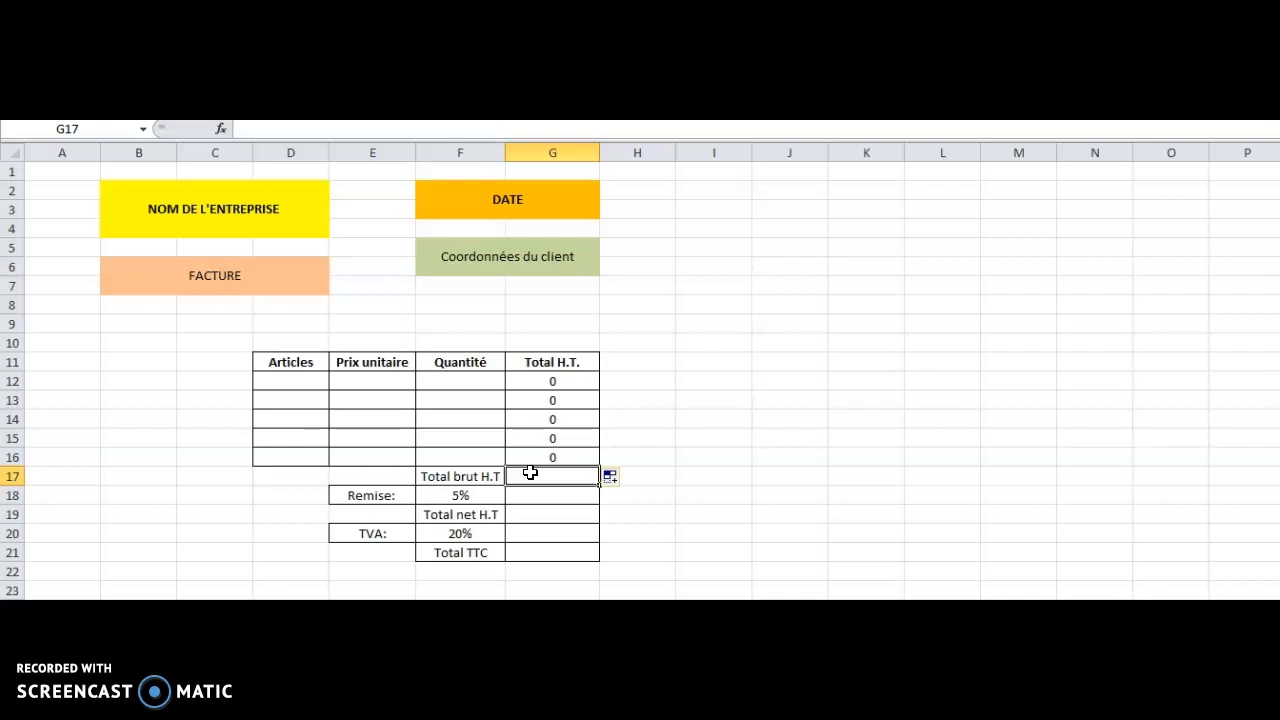
type("=somm")
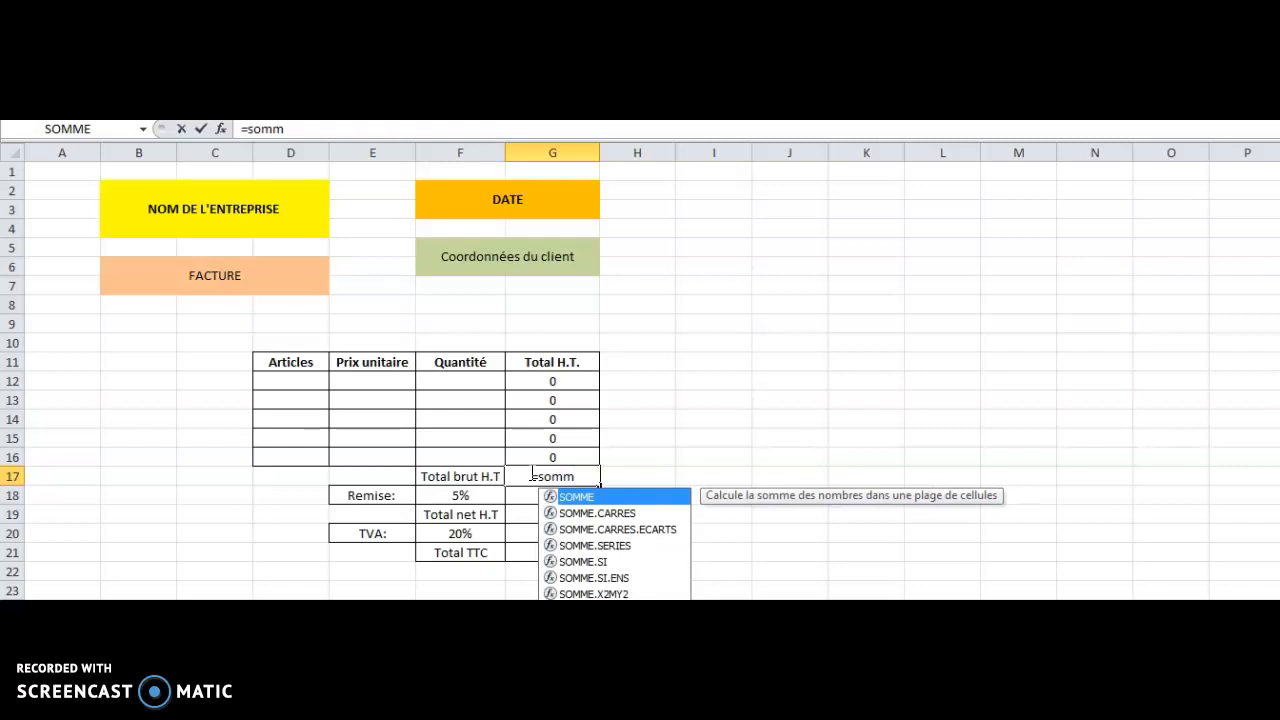
type("e(")
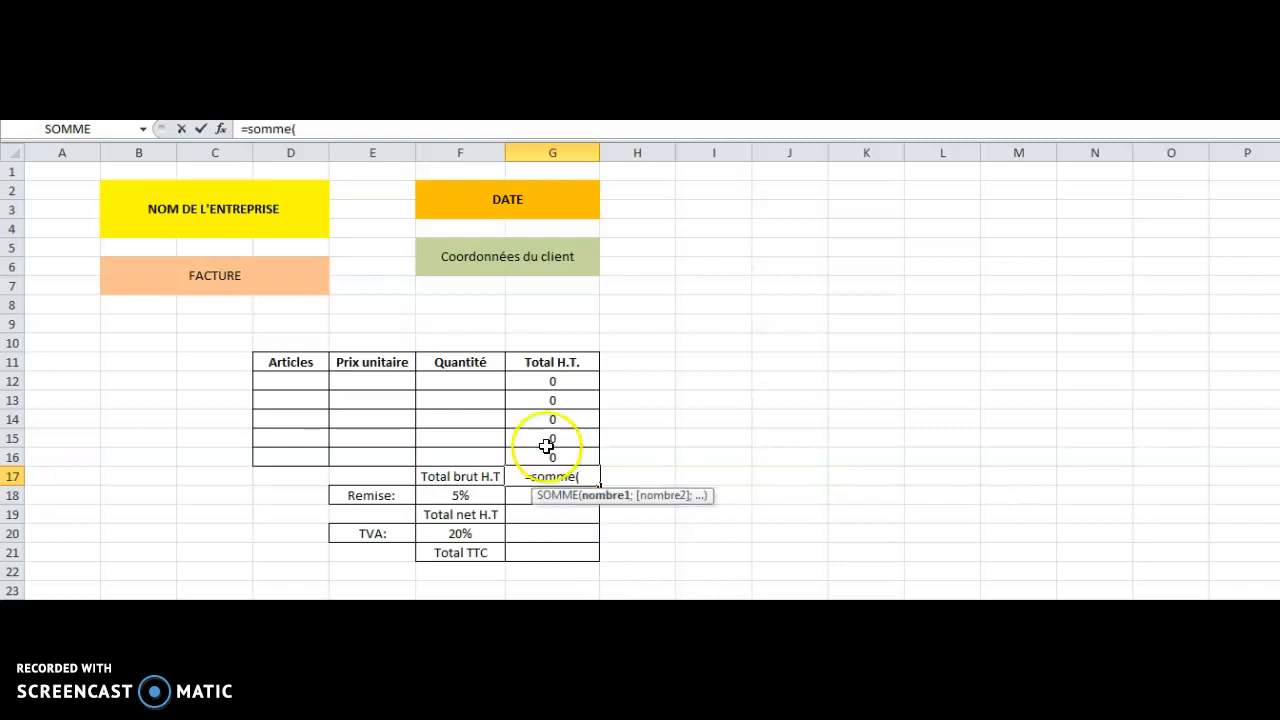
left_click(556, 387)
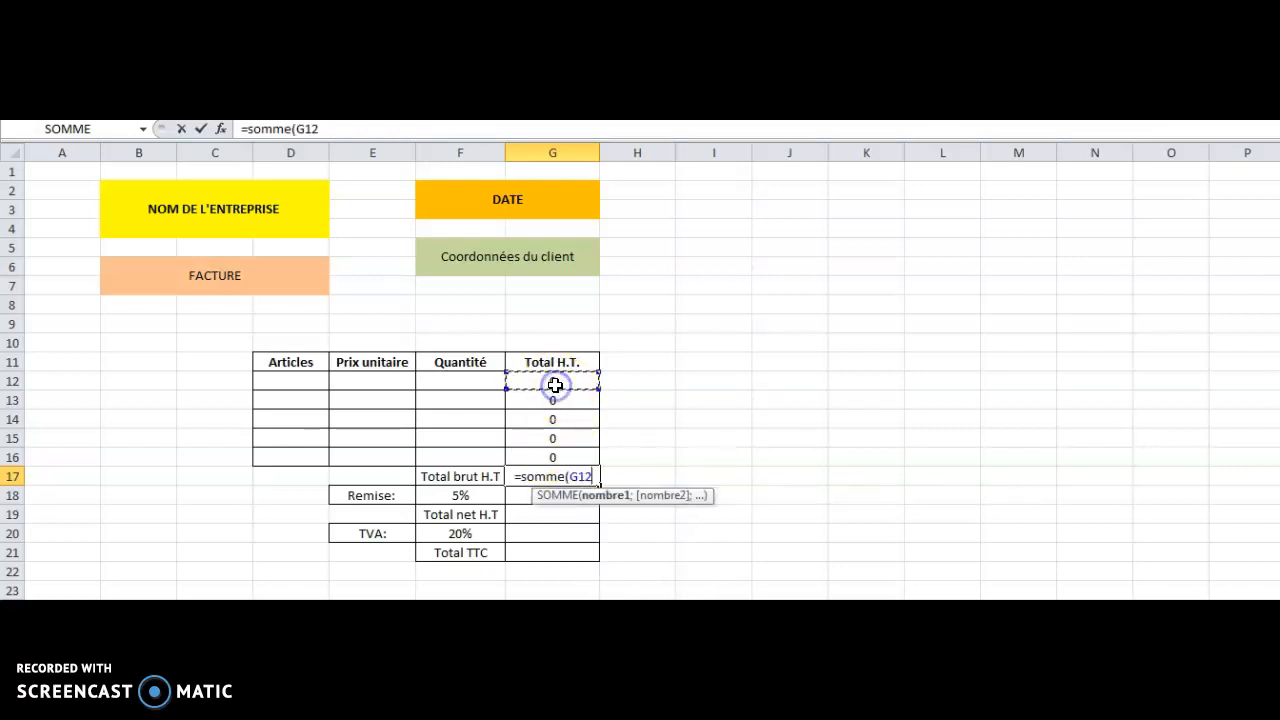
left_click_drag(555, 380, 543, 449)
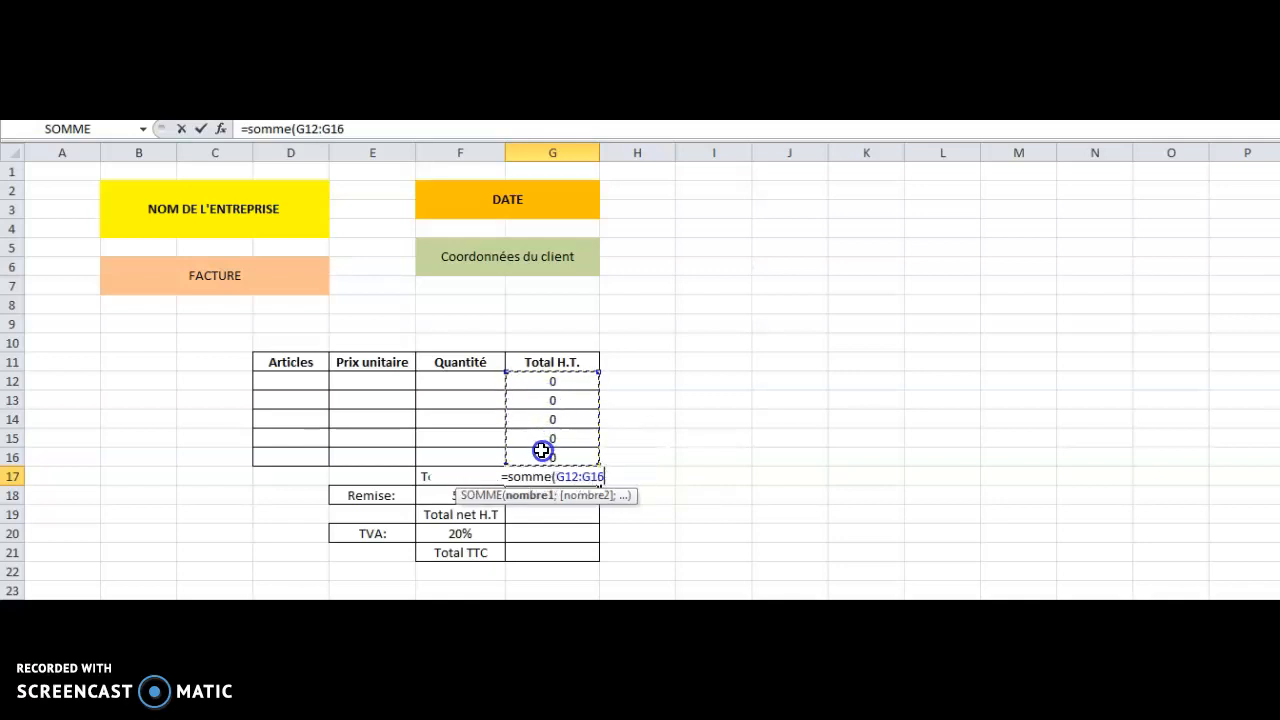
type(")")
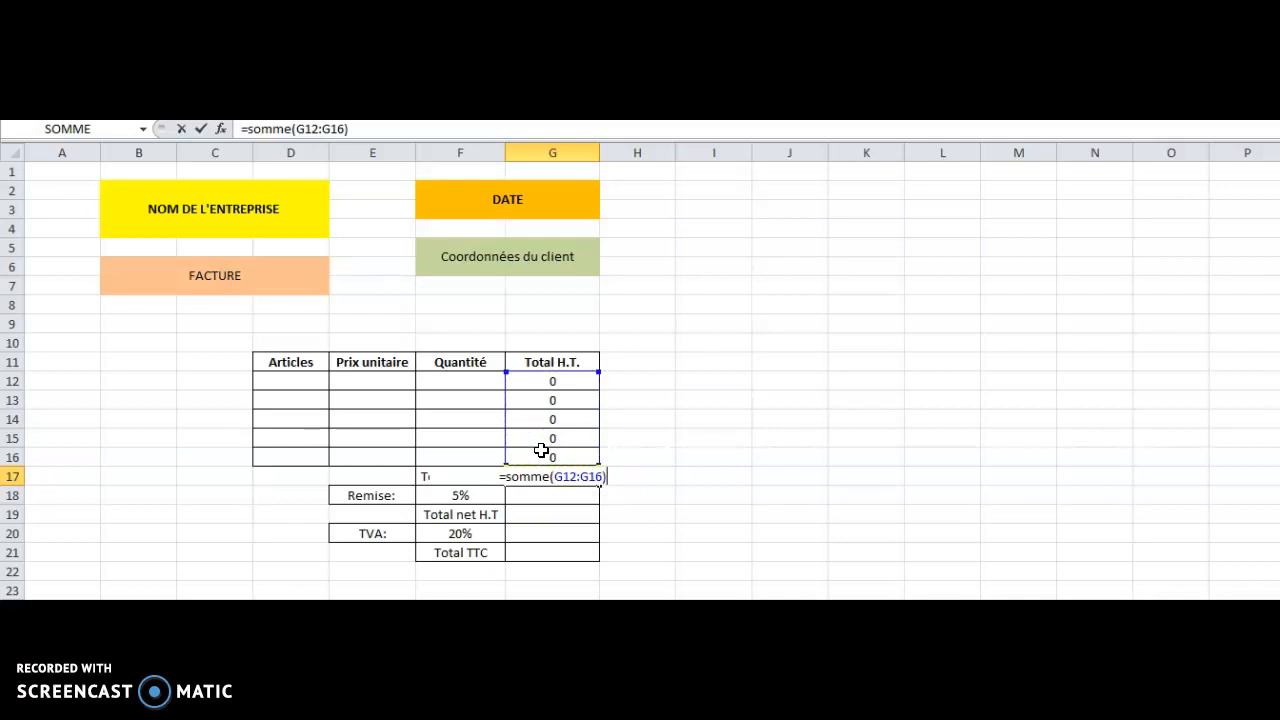
key("Return")
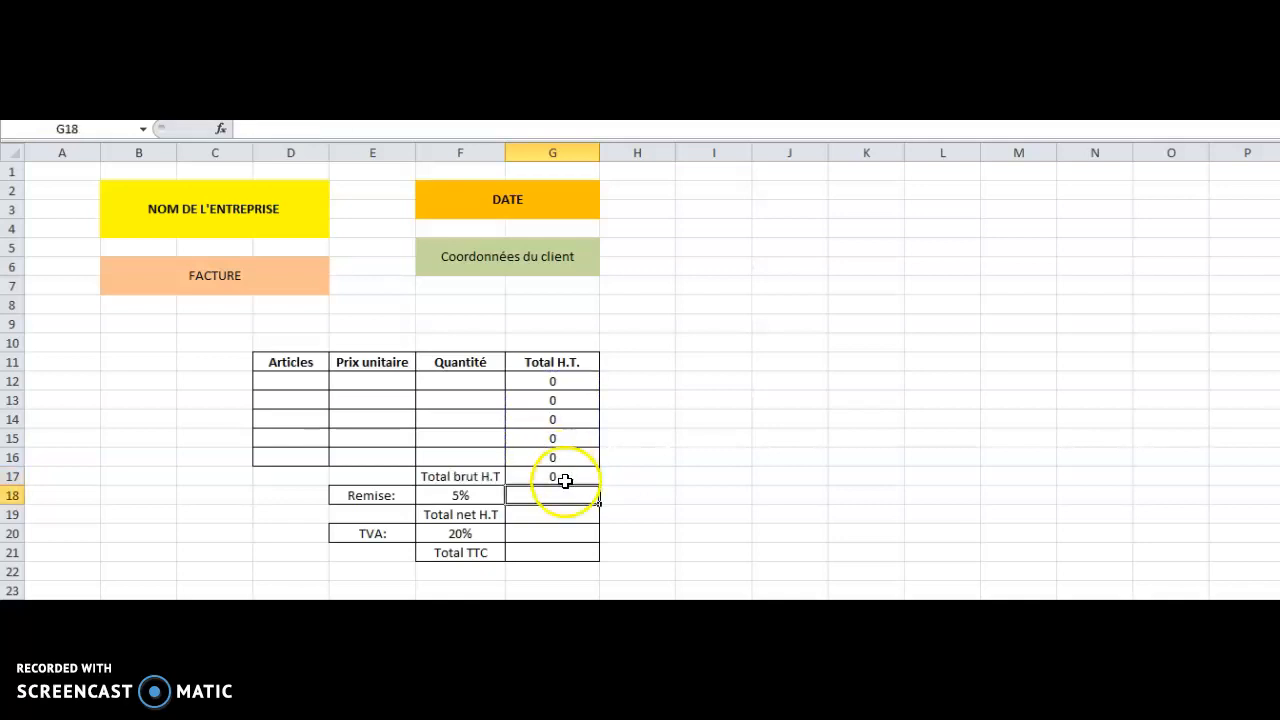
left_click(565, 479)
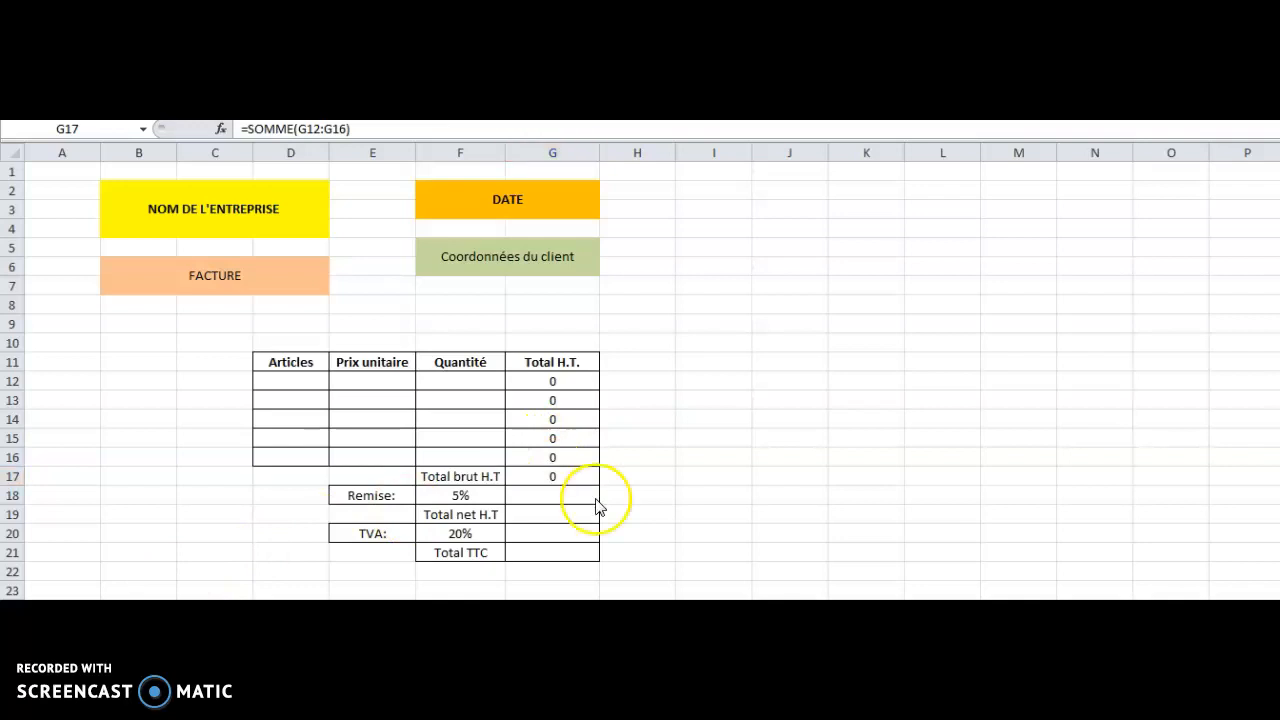
Enter =G17*F18 in G18 to calculate the Remise amount from the gross total and the discount rate.
left_click(470, 494)
left_click(536, 494)
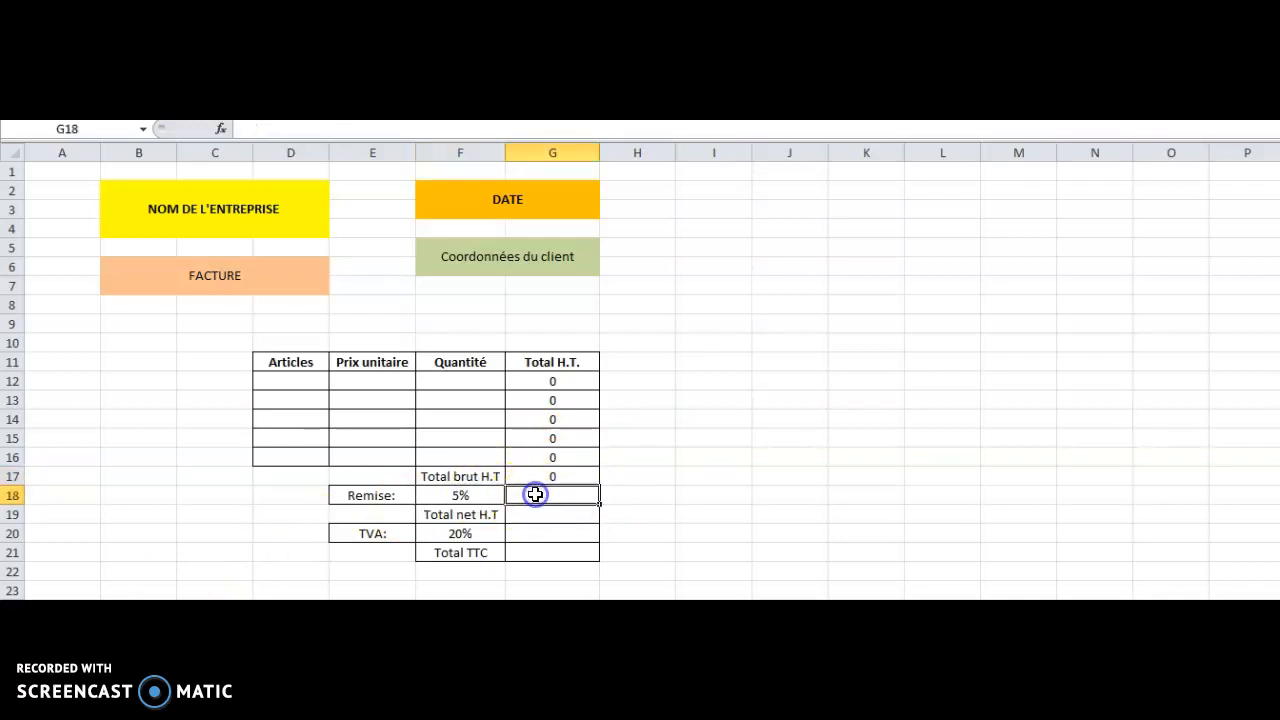
left_click(542, 476)
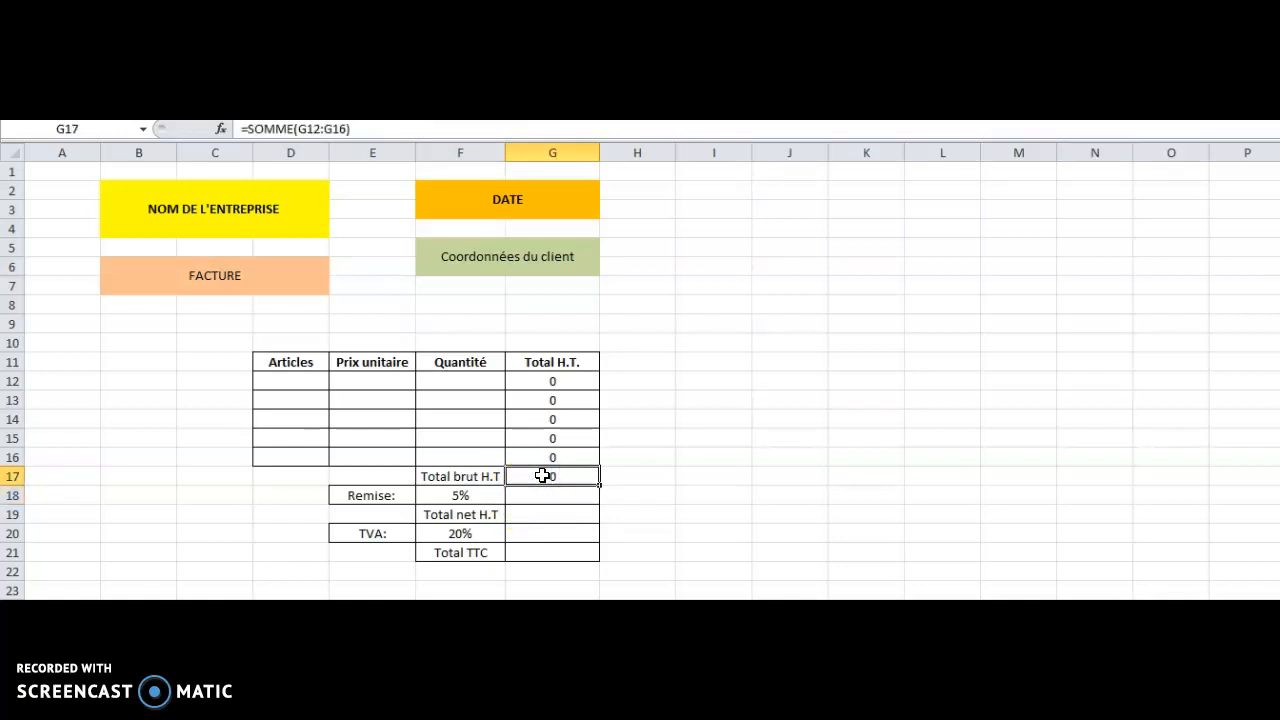
left_click(494, 492)
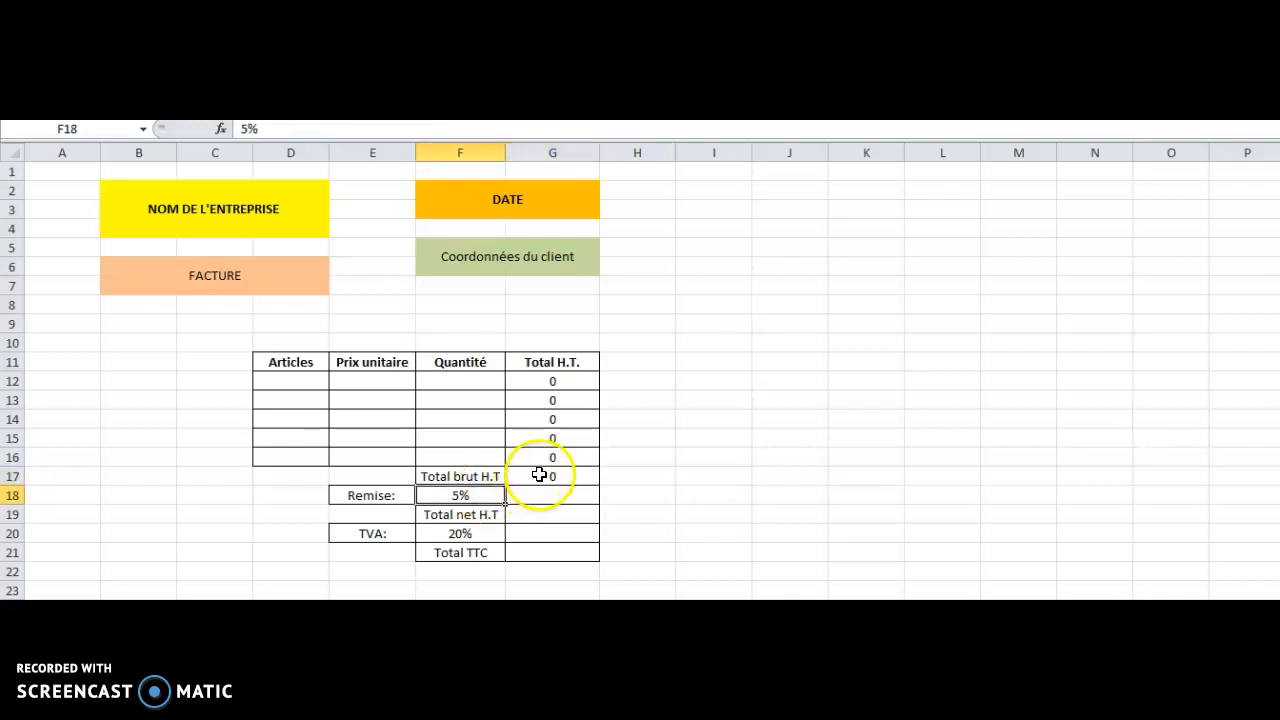
left_click(542, 476)
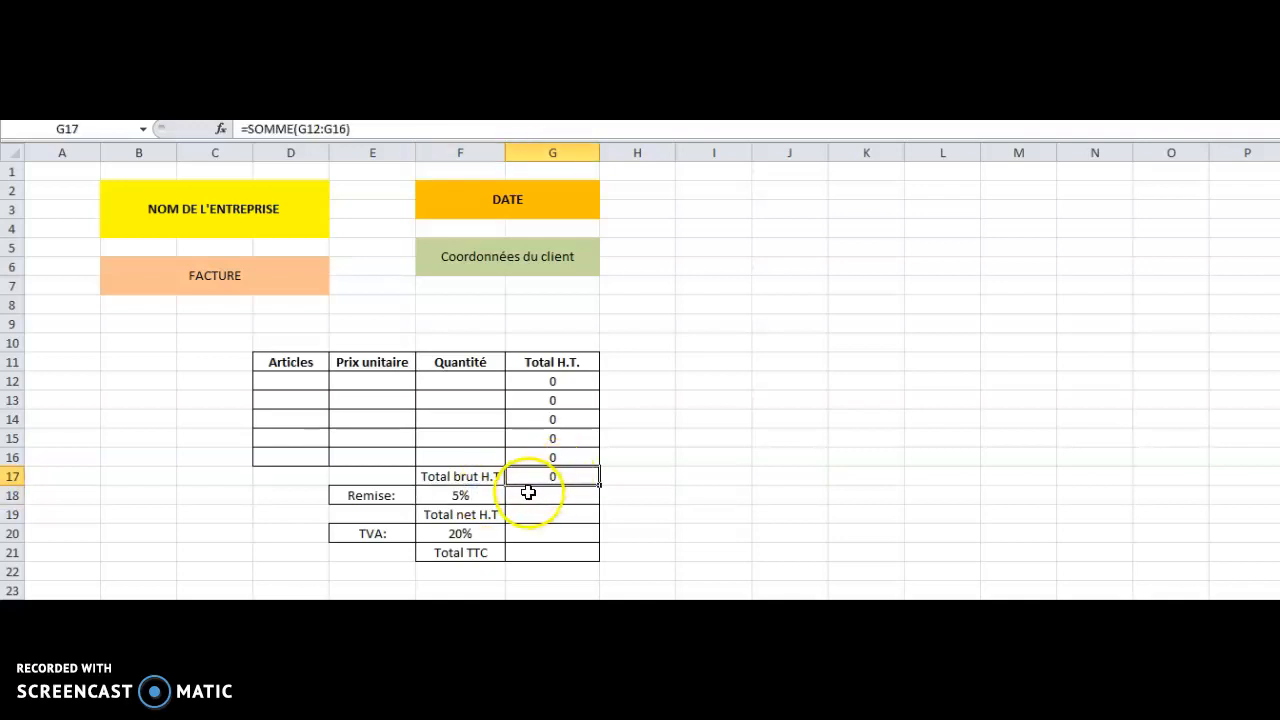
left_click(473, 494)
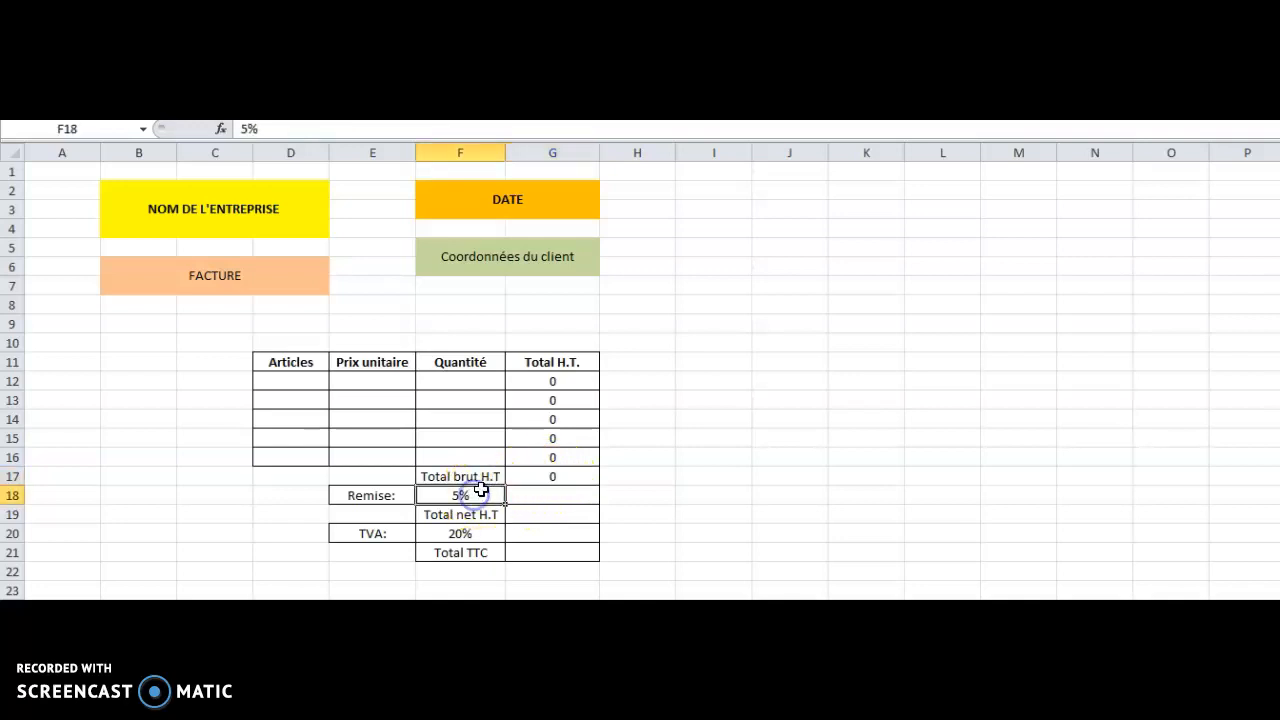
left_click(523, 498)
type("=")
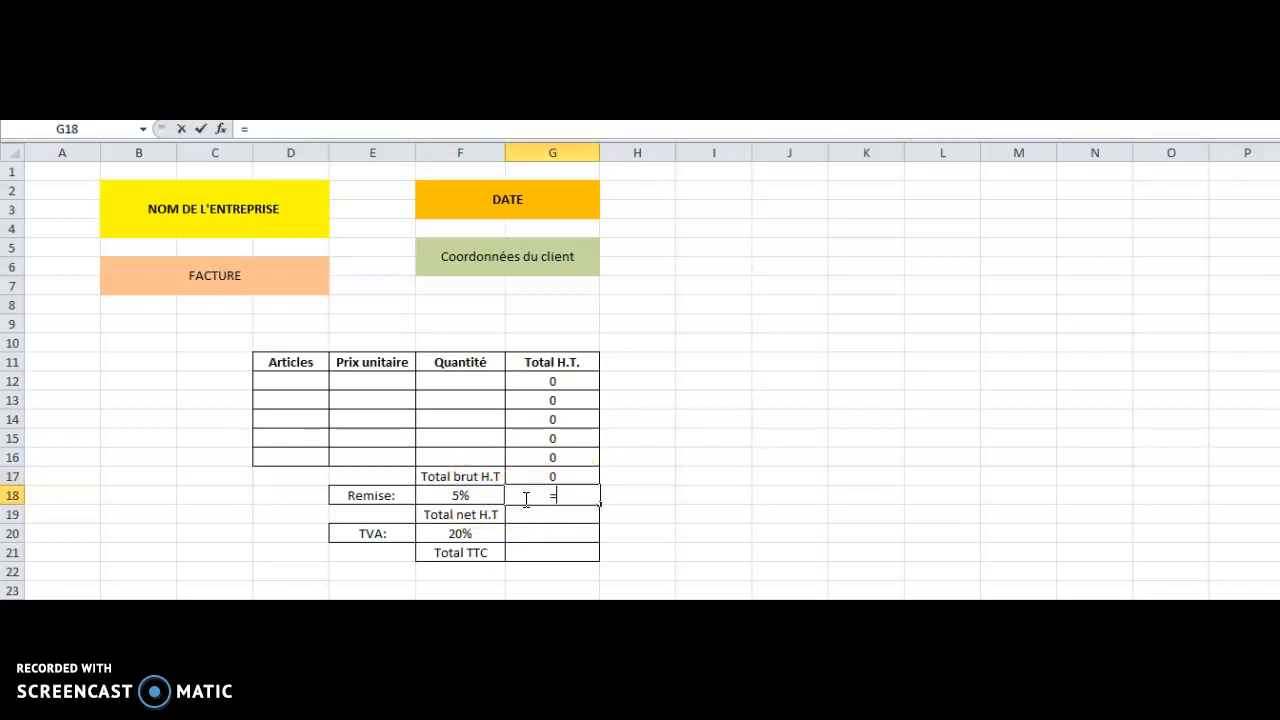
left_click(548, 474)
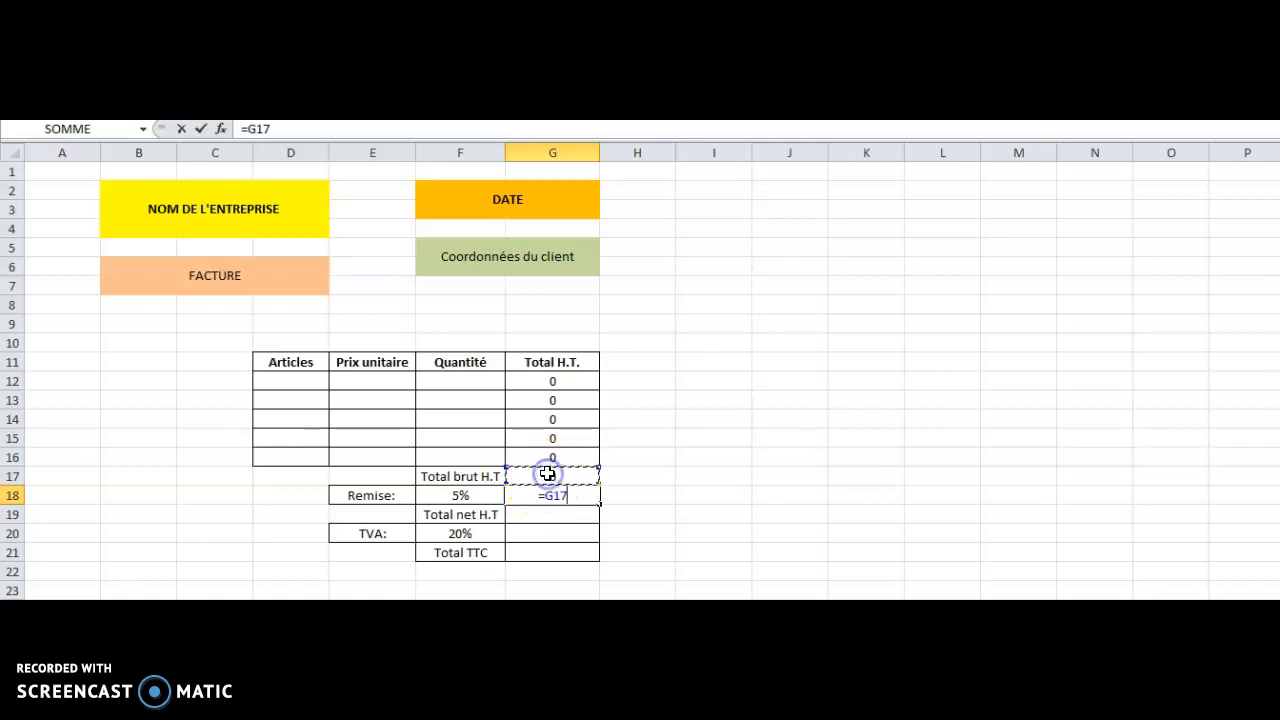
type("*")
left_click(484, 496)
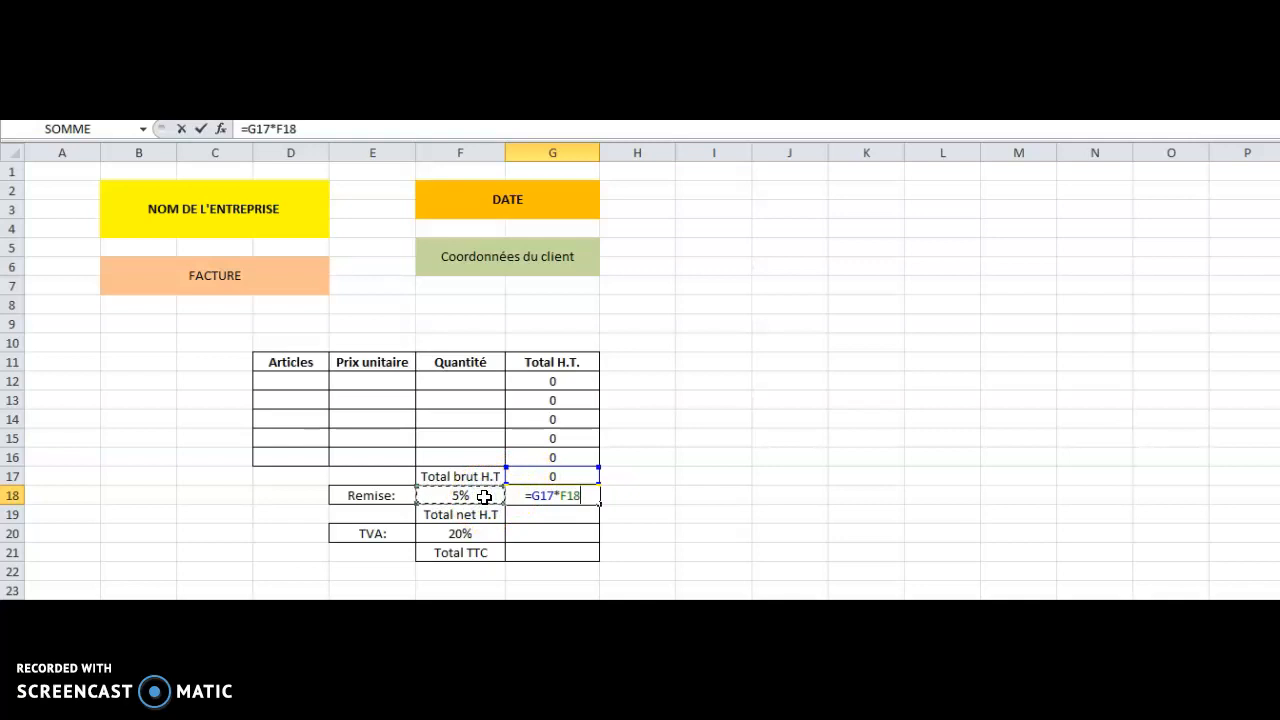
key("Return")
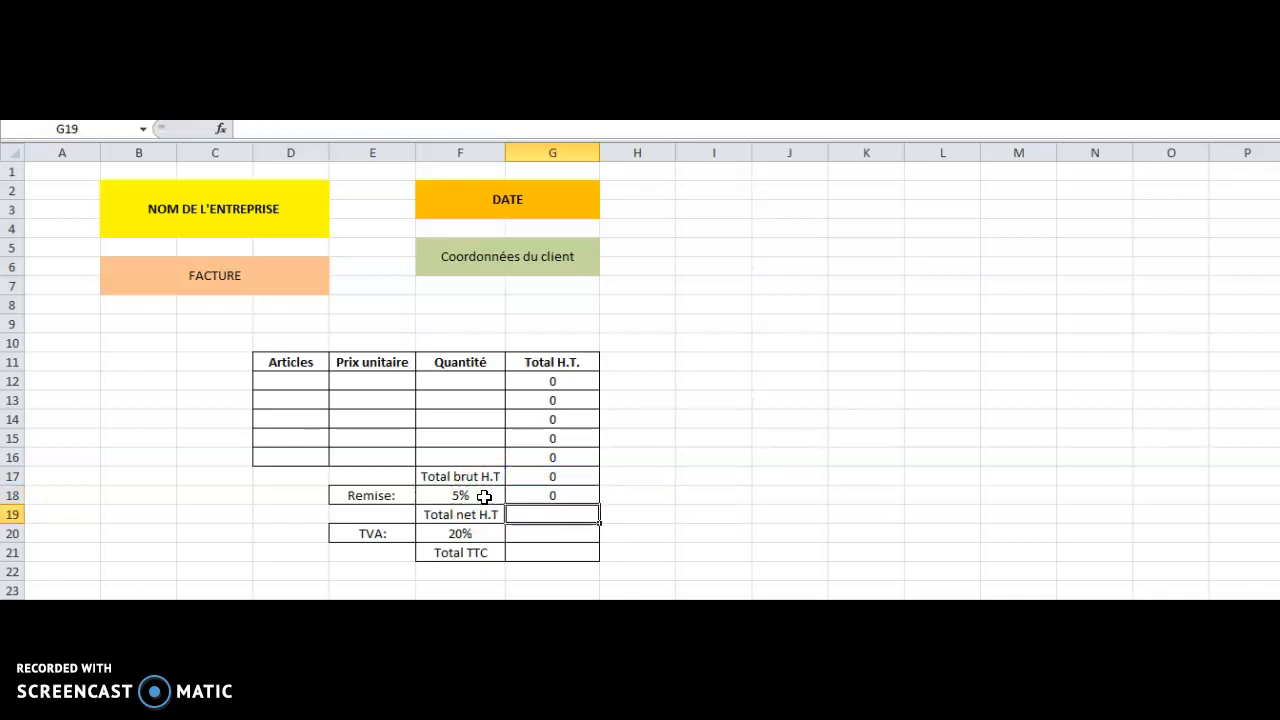
Enter =G17-G18 in G19 to calculate the Total net H.T as gross total minus discount.
left_click(528, 514)
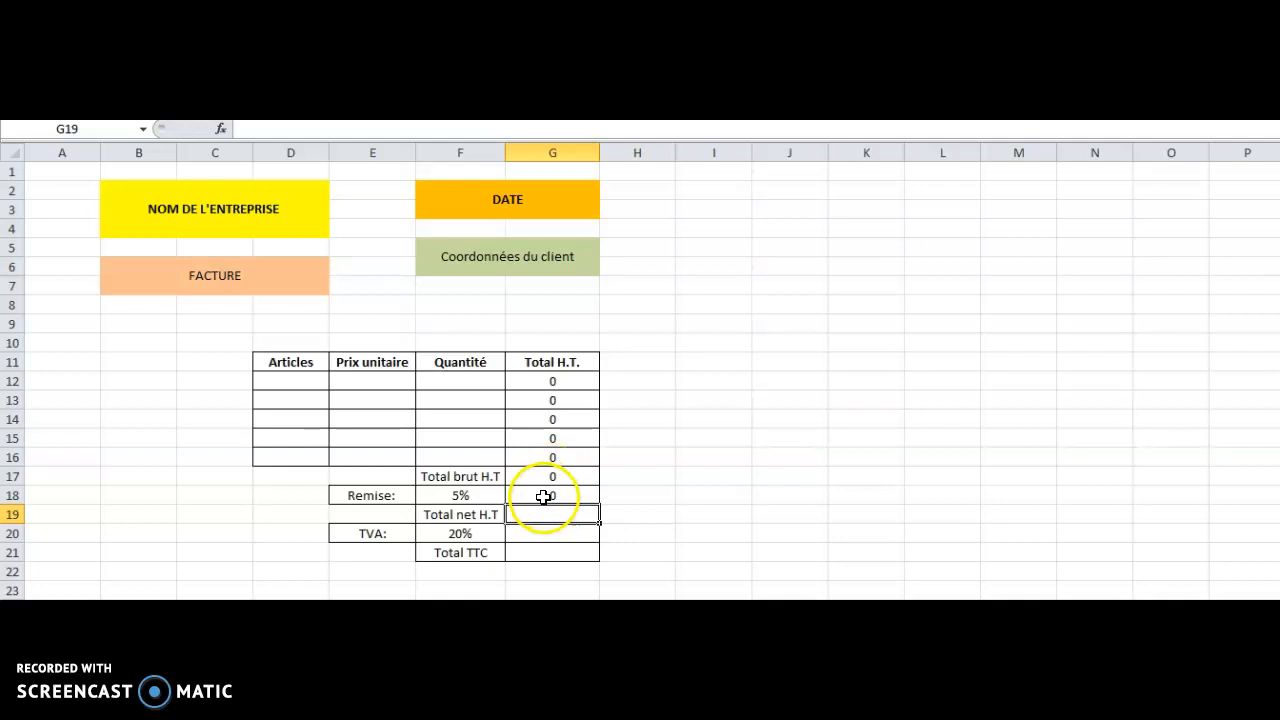
type("=")
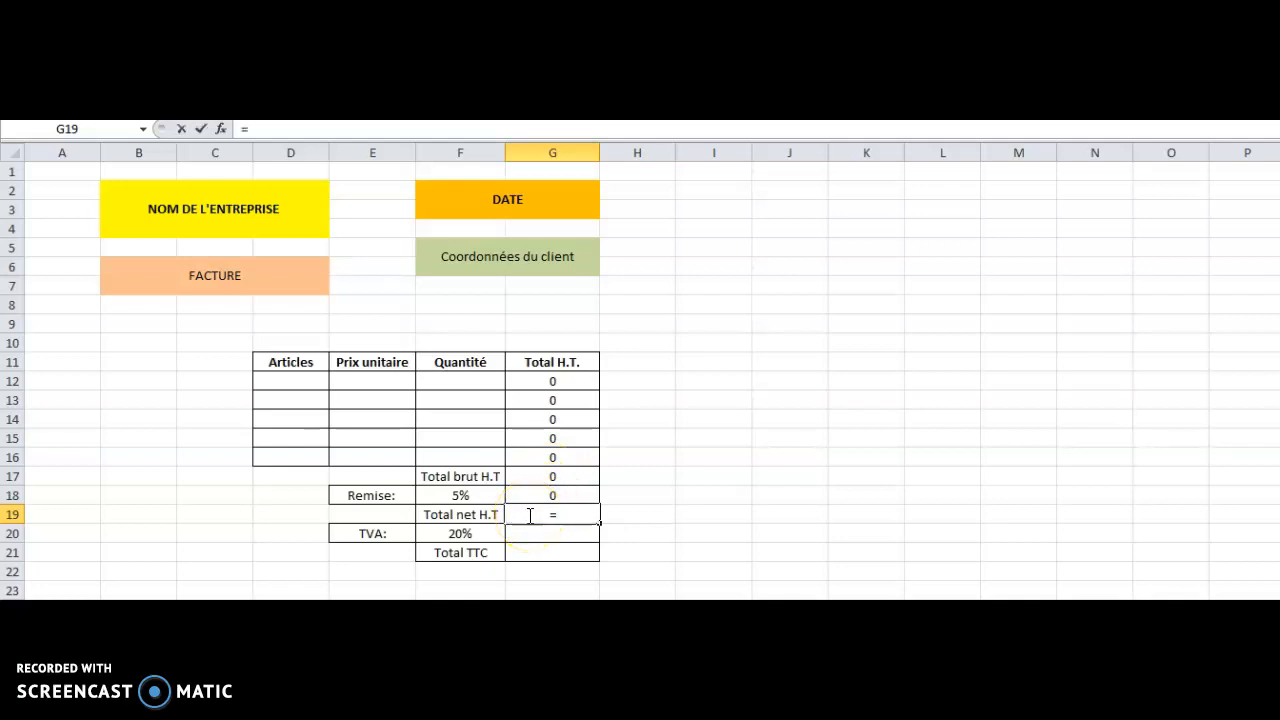
left_click(550, 477)
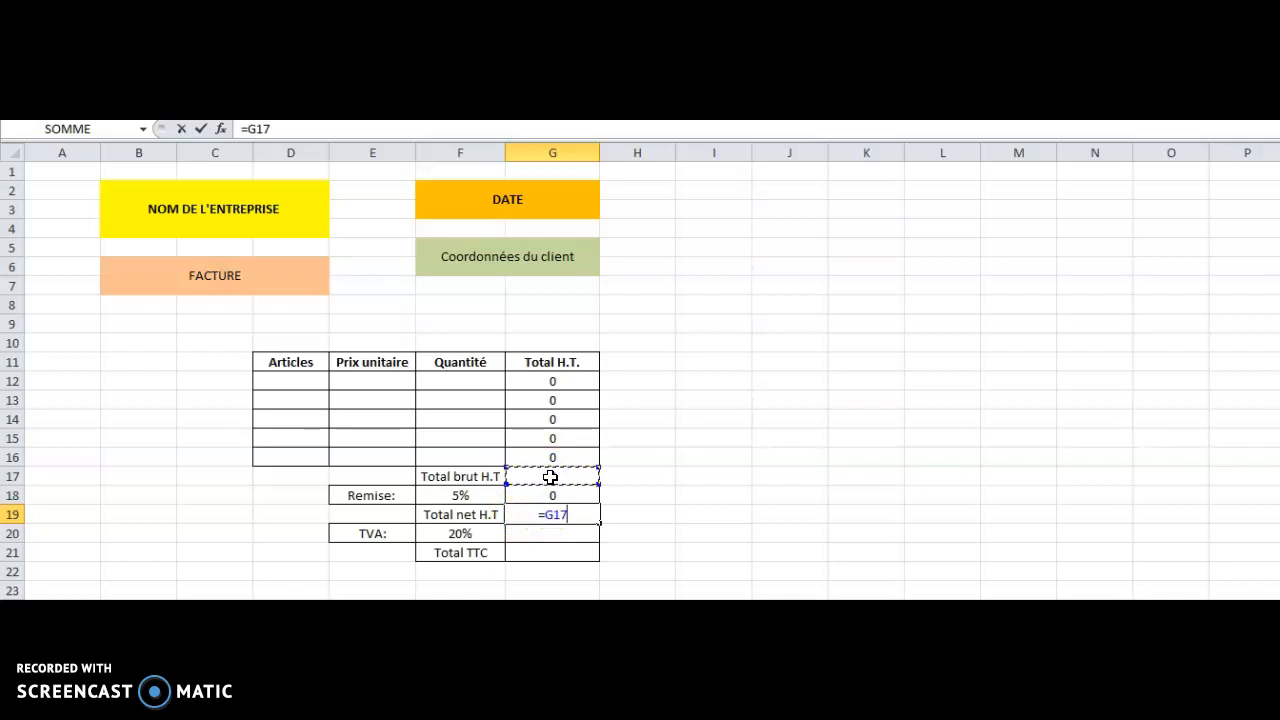
type("-")
left_click(552, 491)
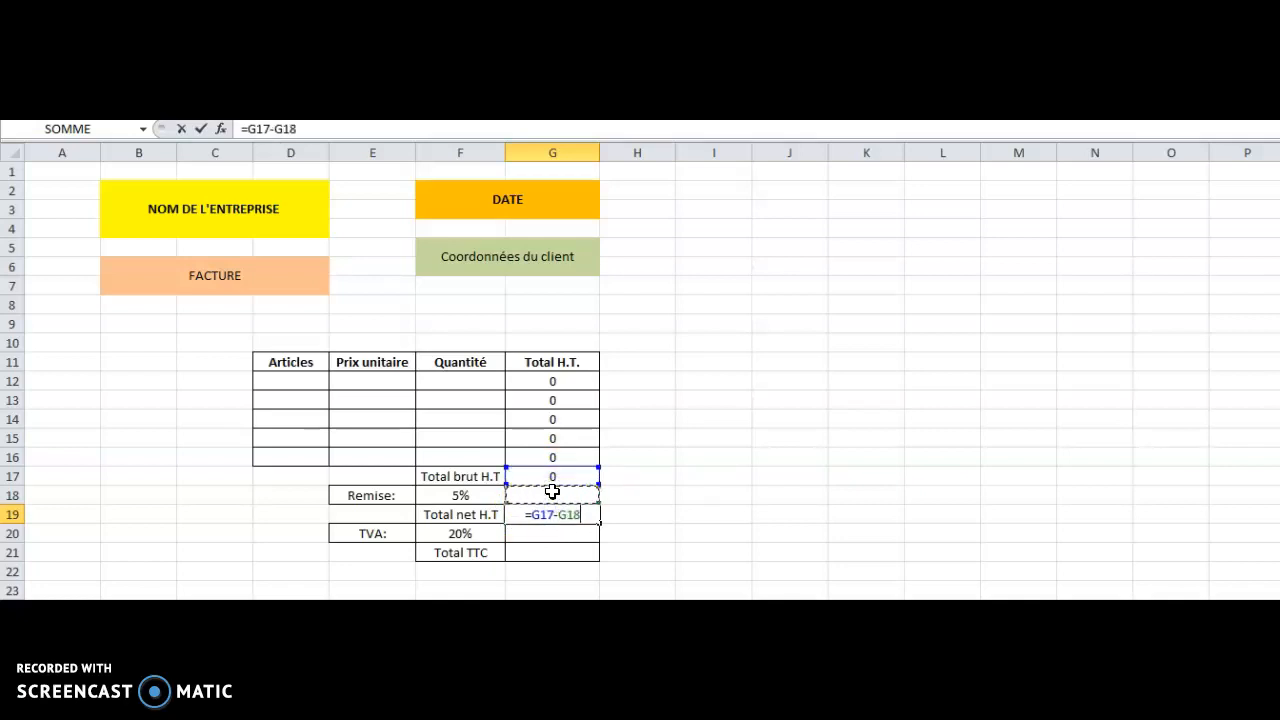
key("Return")
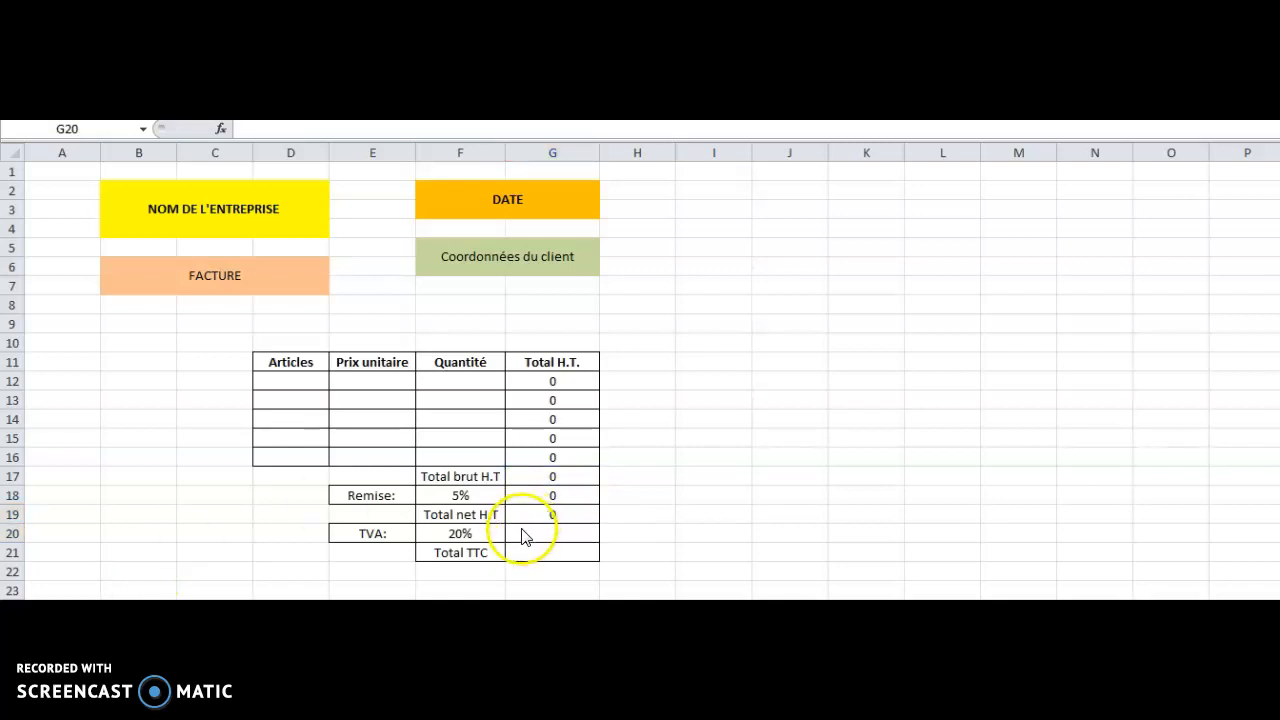
Enter =G19*F20 in G20 to calculate the TVA amount from the net total and the tax rate.
left_click(523, 528)
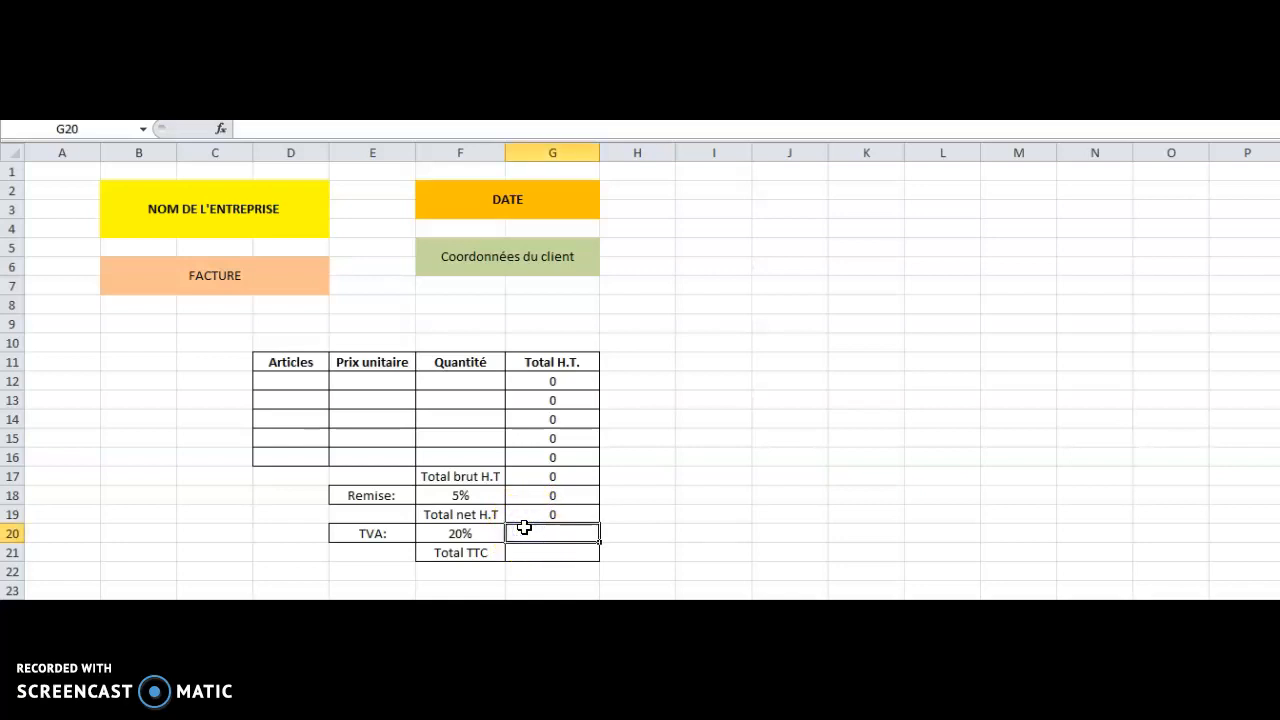
type("=")
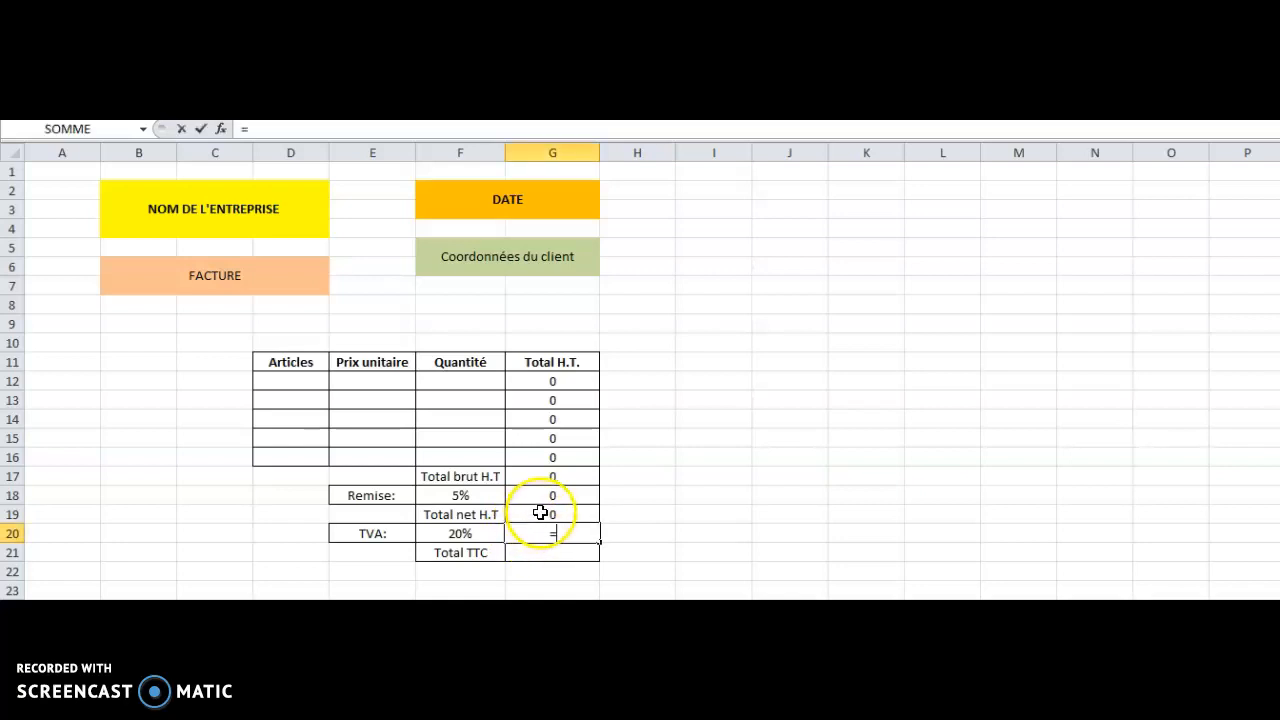
left_click(541, 513)
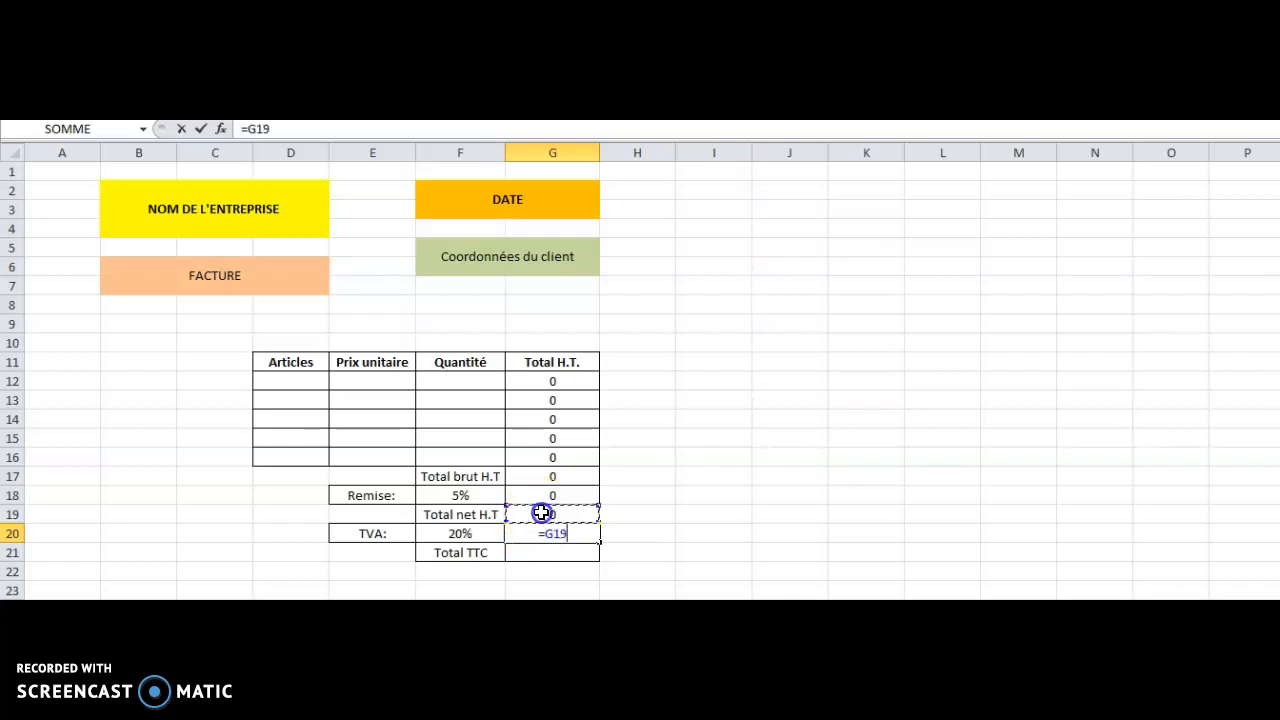
left_click(483, 533)
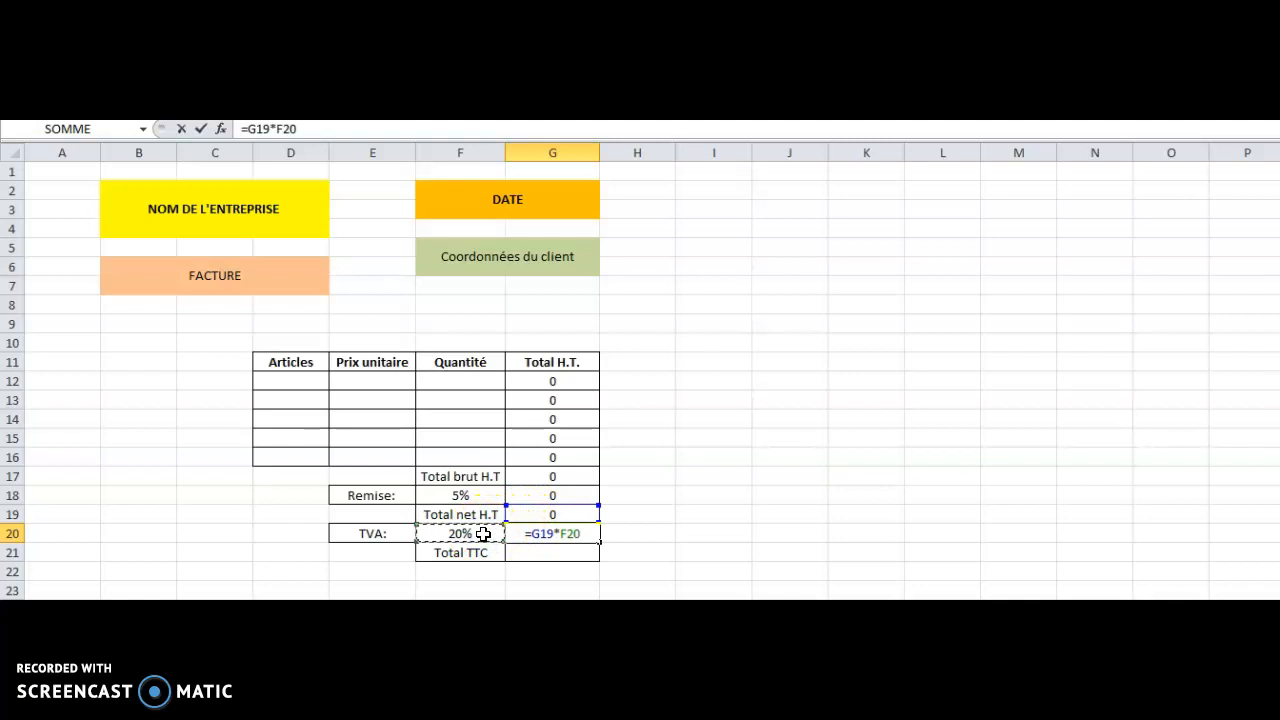
key("Return")
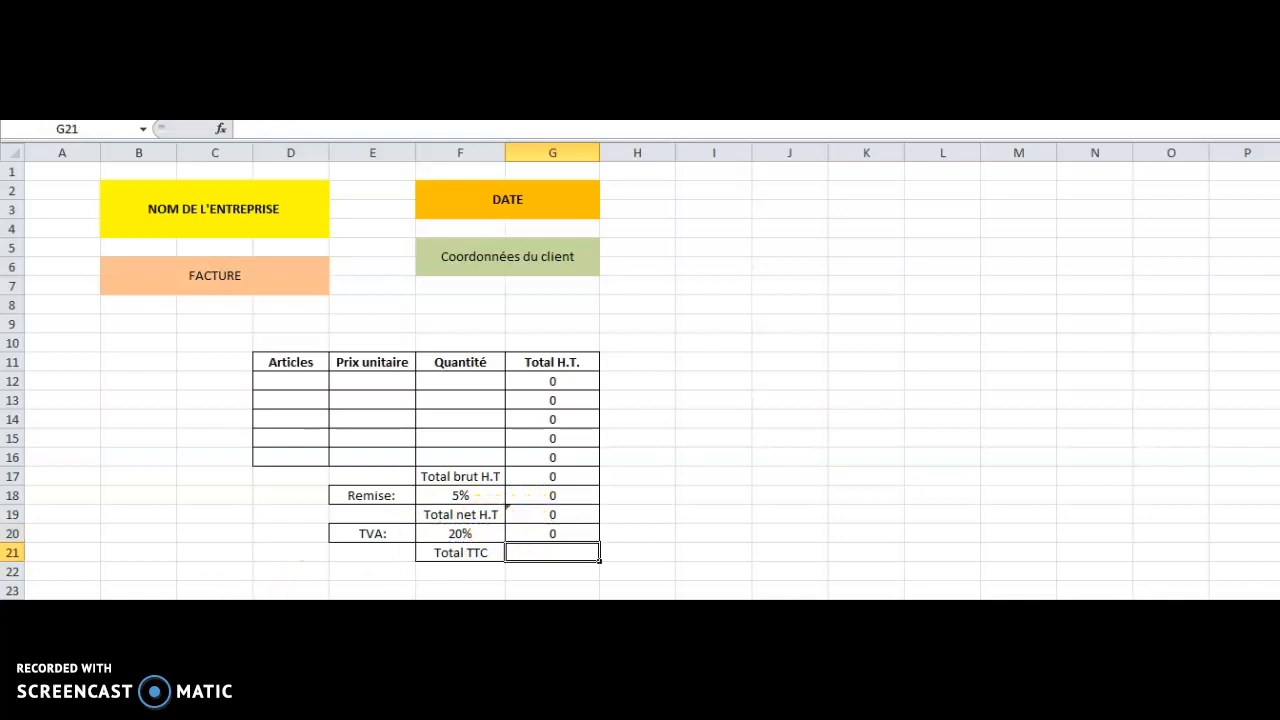
Enter =G19+G20 in G21 to calculate the Total TTC as net total plus TVA.
left_click(547, 551)
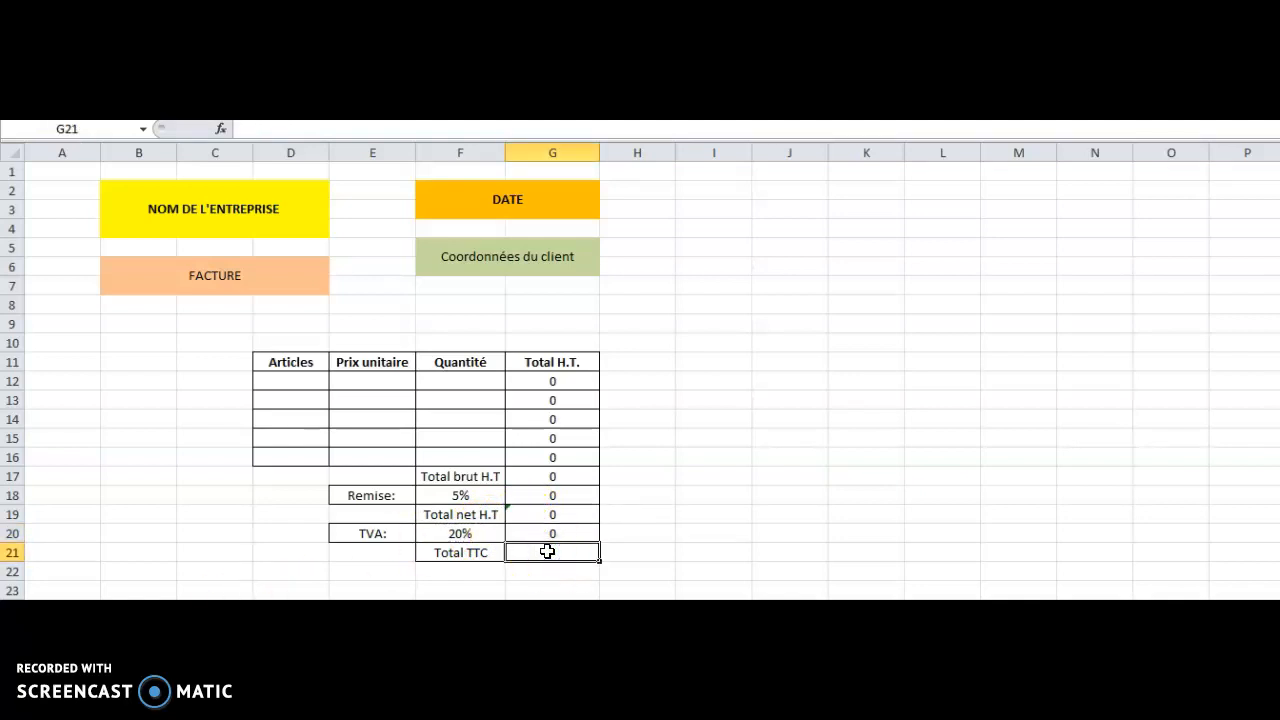
type("=")
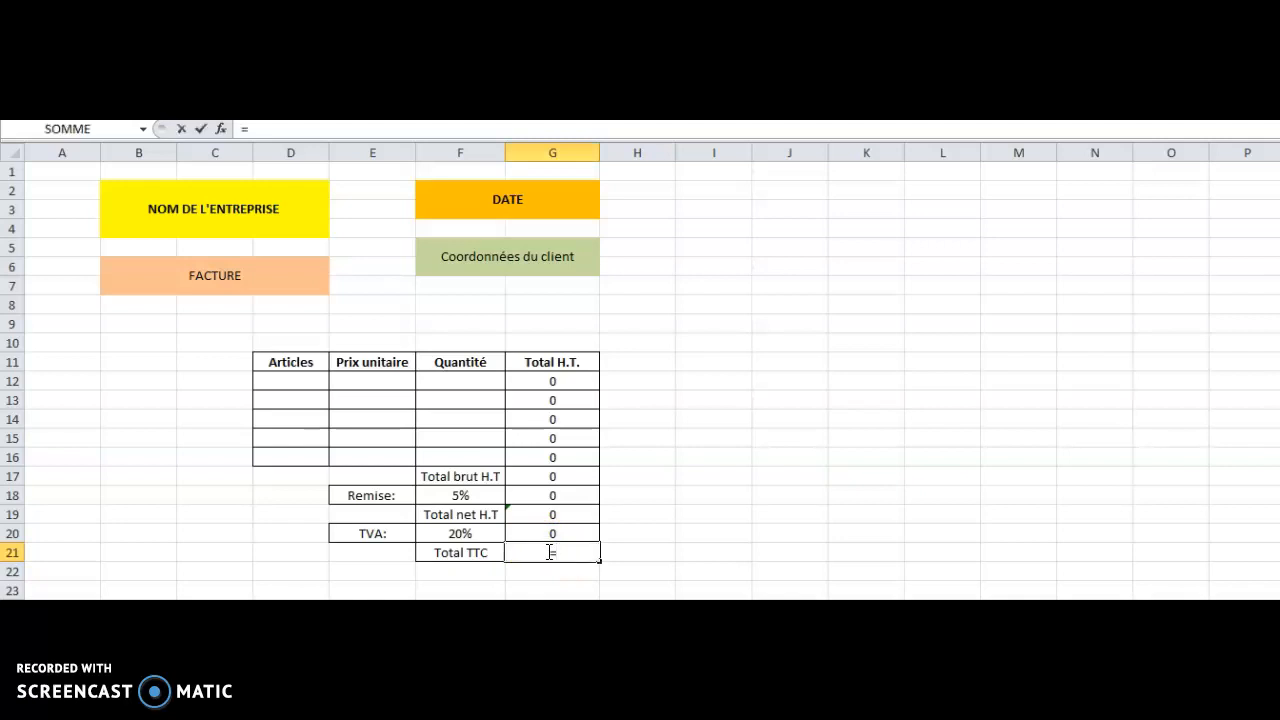
left_click(548, 514)
type("+")
left_click(545, 531)
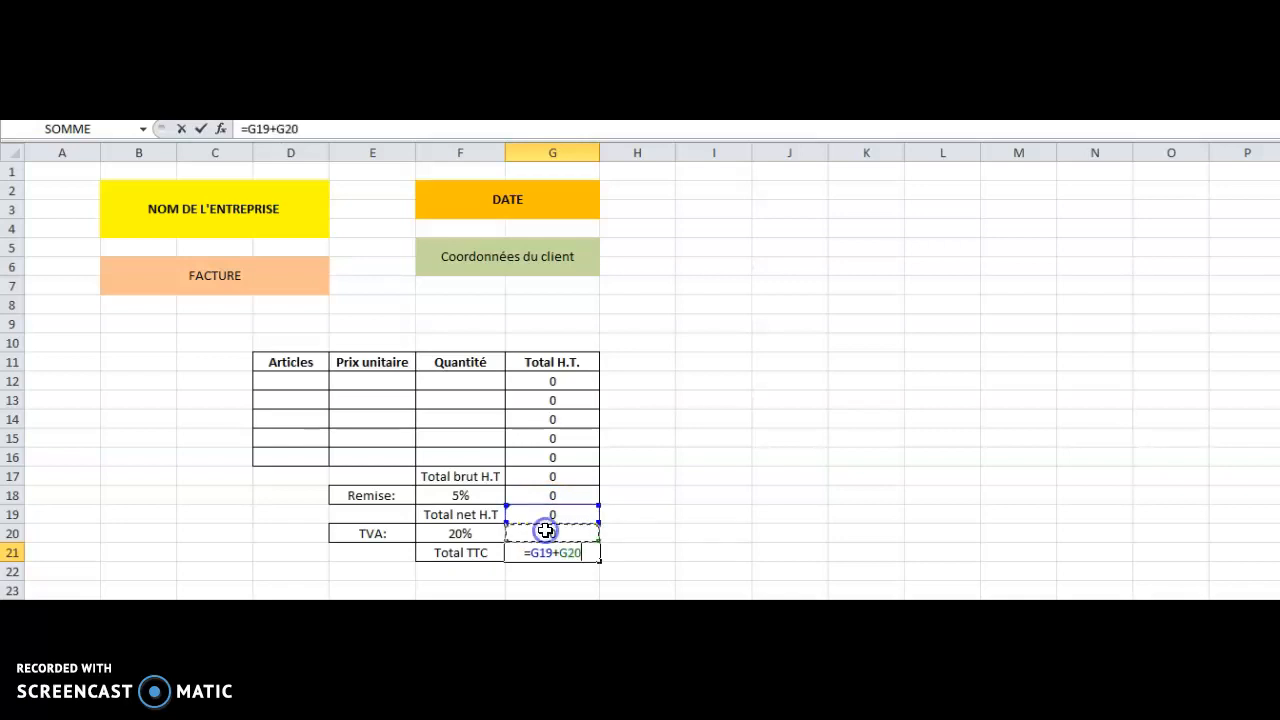
key("Return")
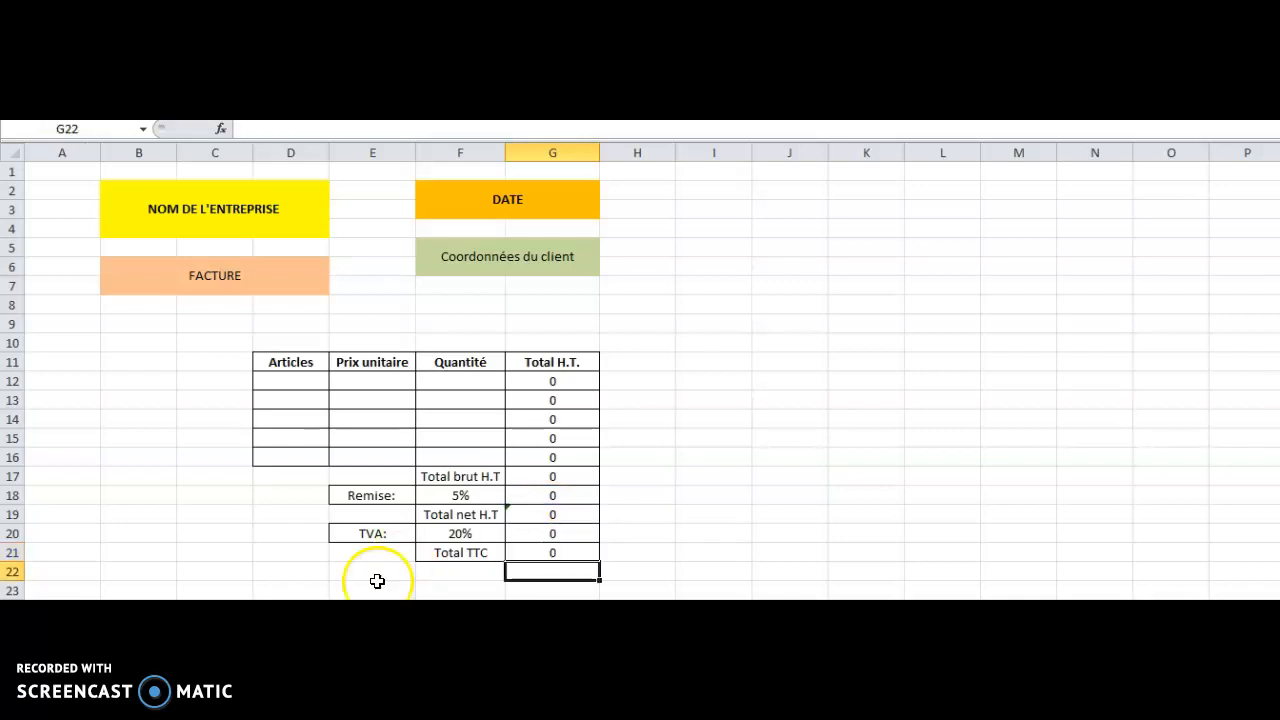